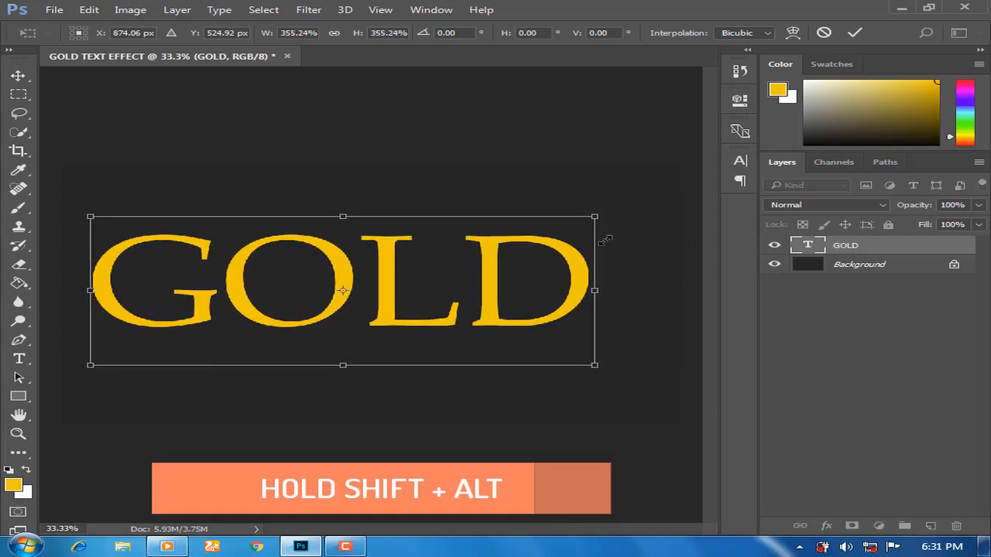
- Confirm the enlarged GOLD text, move it up and right toward the canvas centre, and create guides from its shape
key(Return)
drag(342, 284, 378, 258)
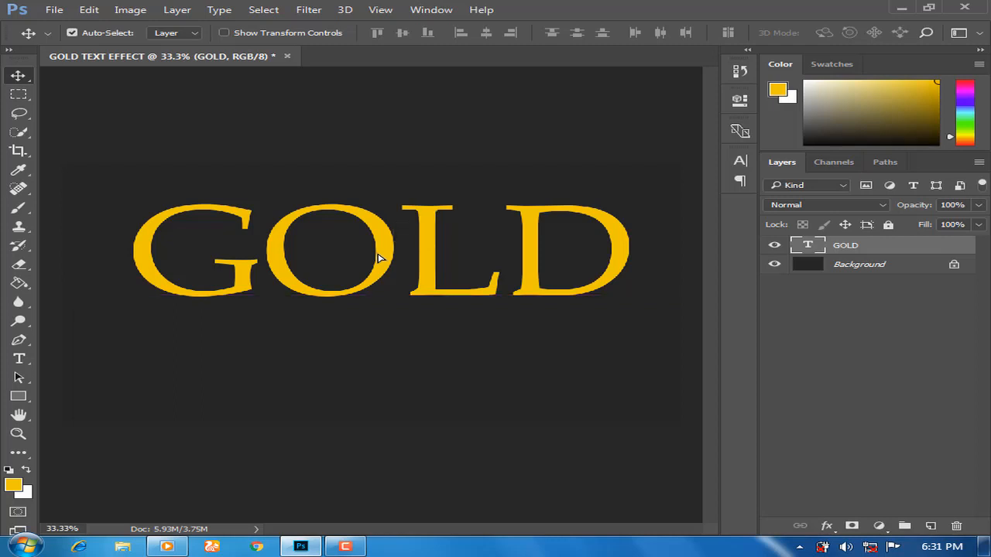
click(380, 9)
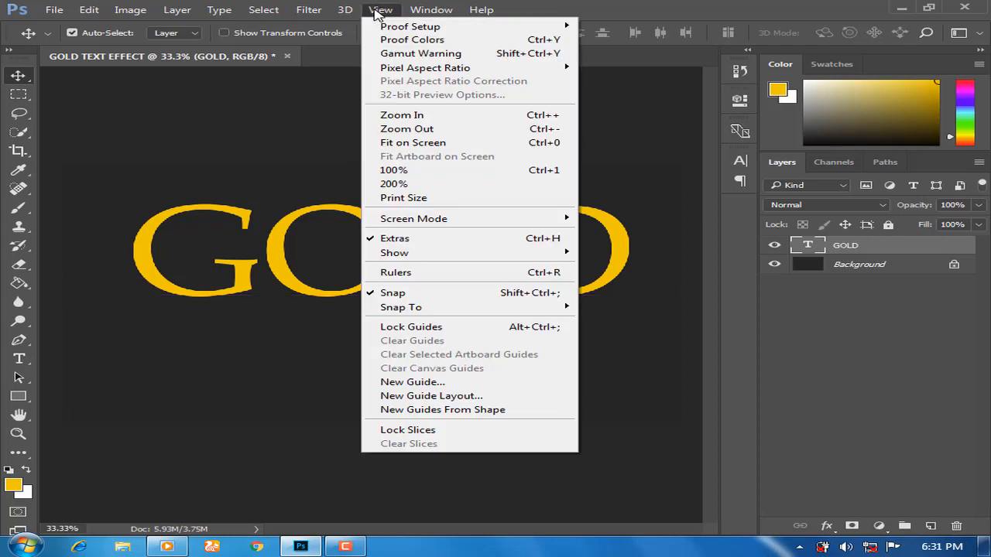
click(408, 410)
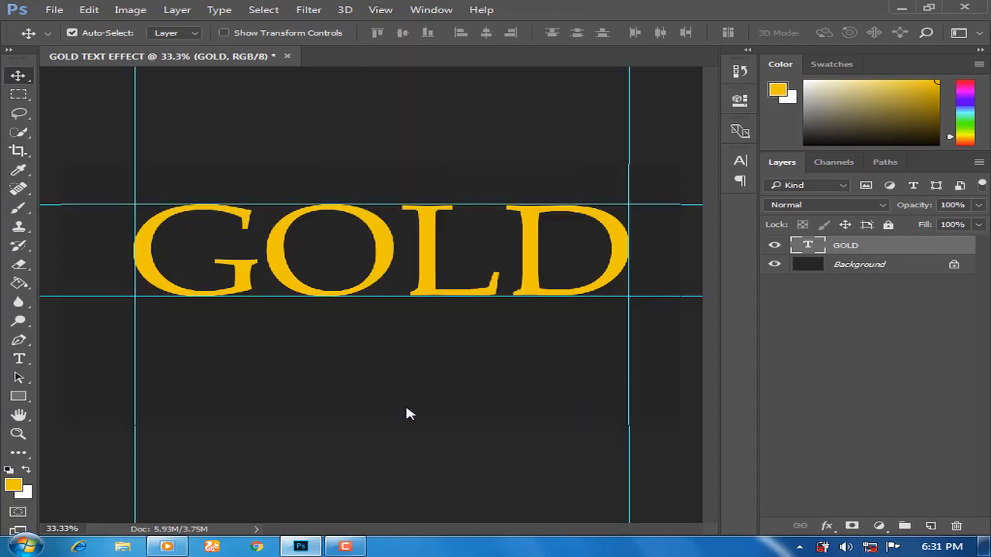
- Open the GOLD text's layer style settings and enable Bevel & Emboss
click(826, 526)
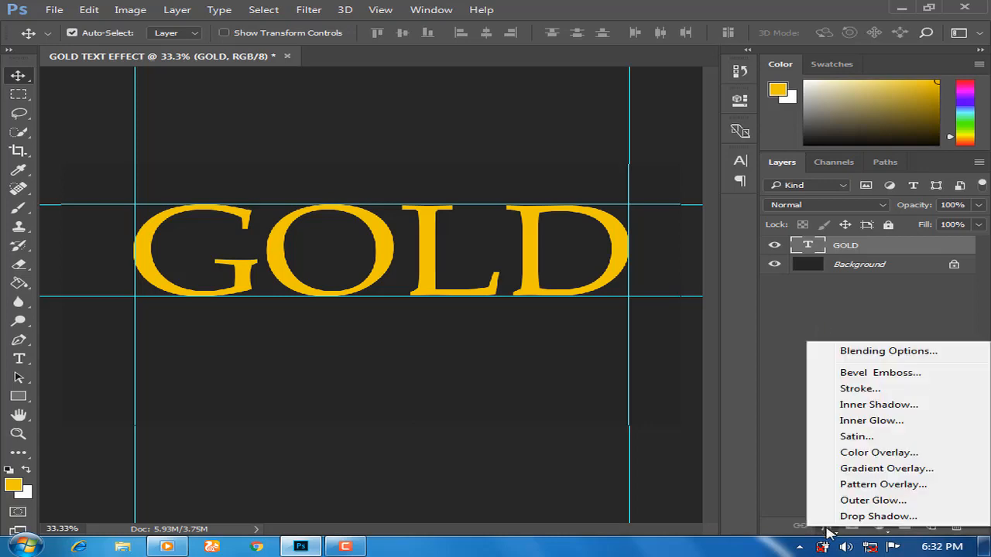
click(838, 352)
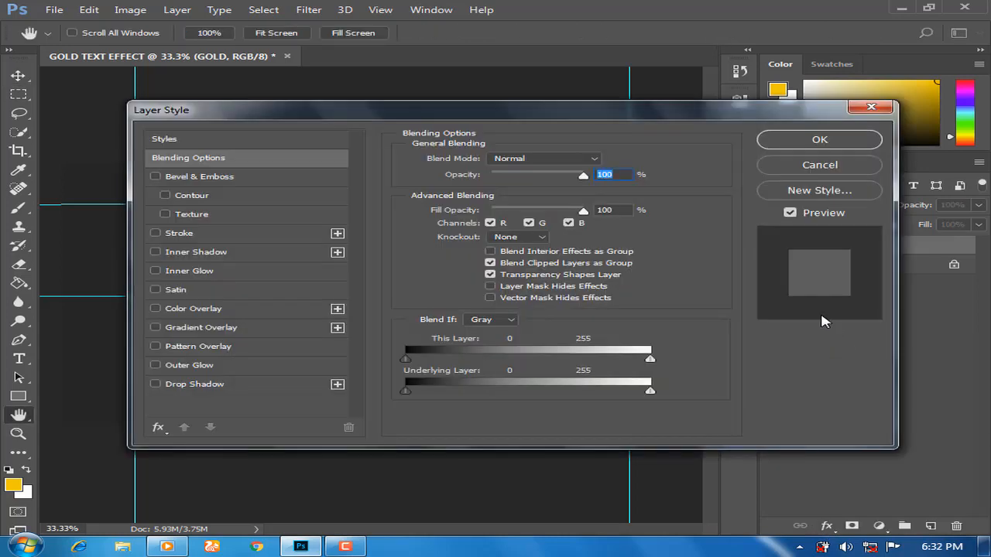
drag(441, 114, 700, 77)
click(479, 132)
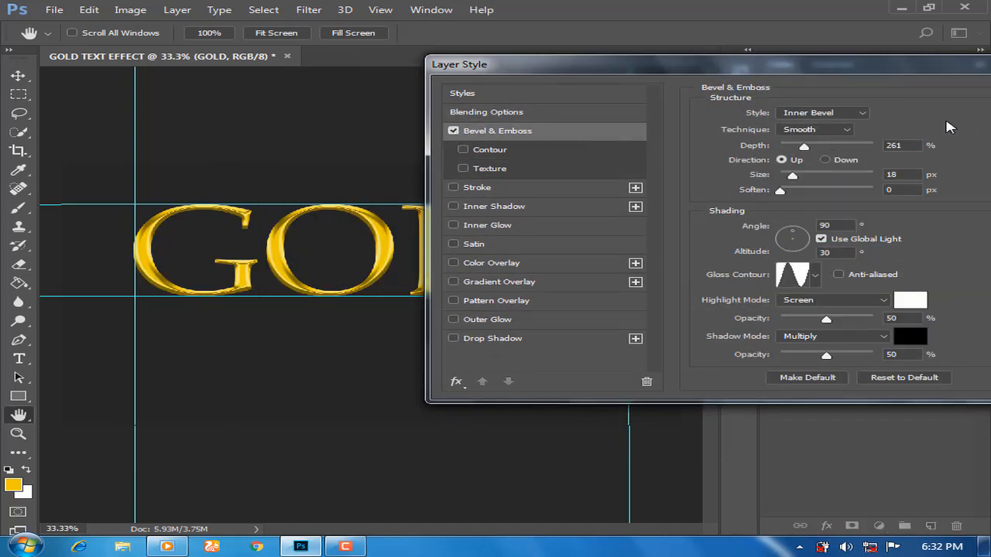
- Set the bevel depth to 261% and size to 18 px, keep the double-peaked gloss contour, and apply the style
double_click(910, 146)
text(261)
key(Tab)
click(900, 175)
click(816, 280)
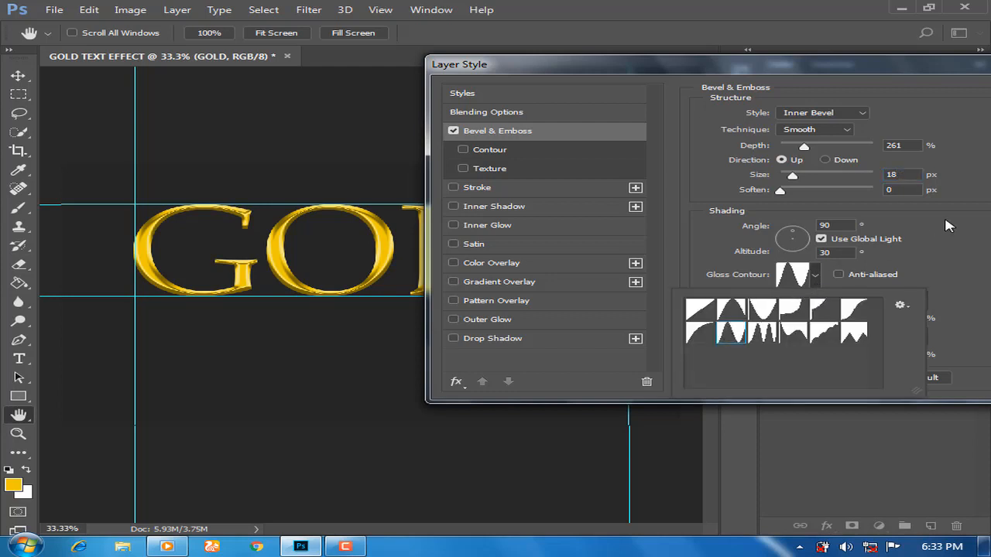
click(933, 232)
drag(934, 64, 704, 73)
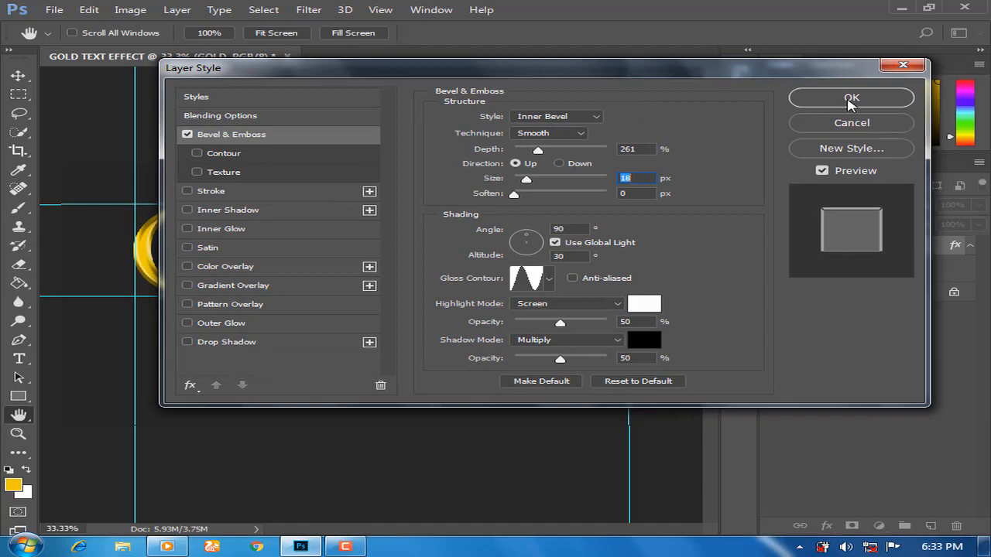
click(851, 99)
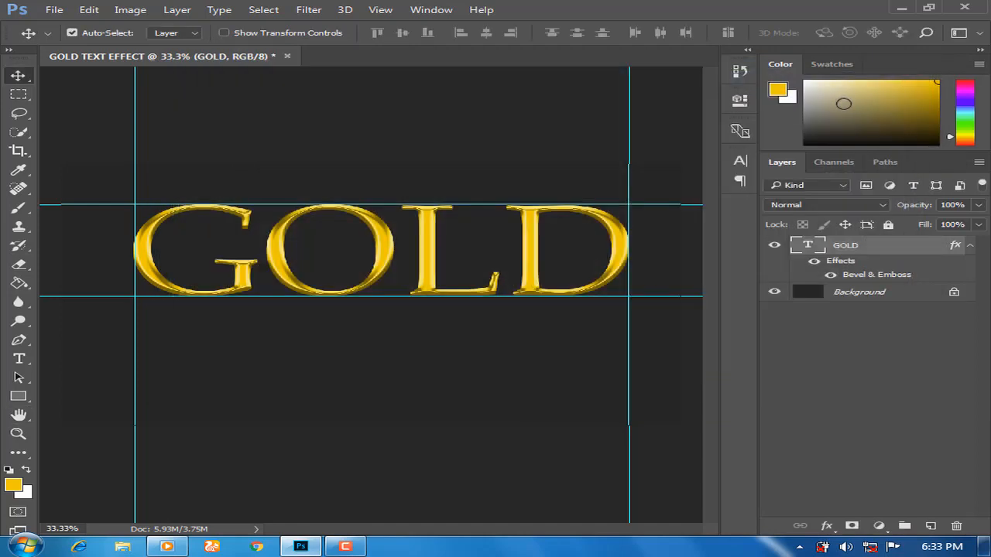
- Duplicate the GOLD text layer and flip the copy vertically about its lower edge
key(ctrl+j)
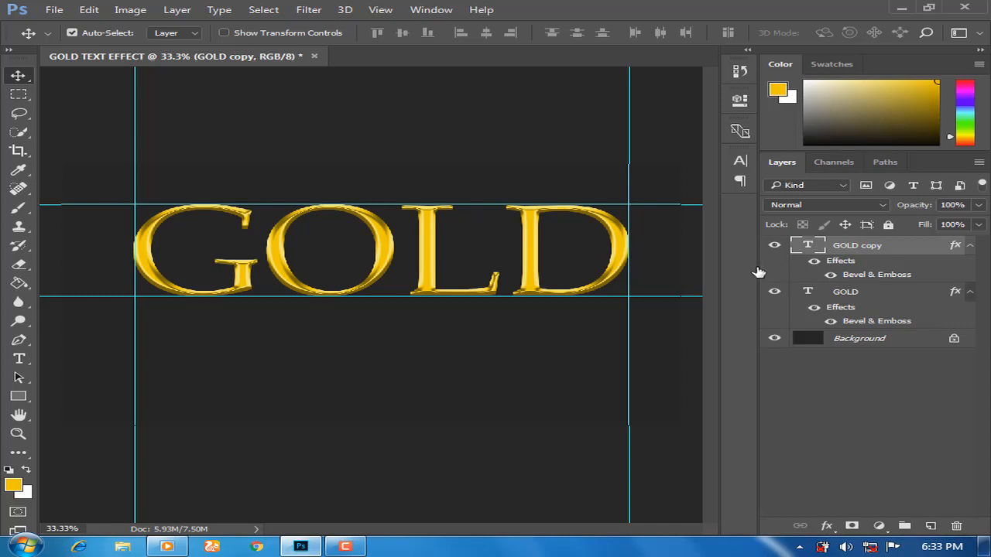
key(ctrl+t)
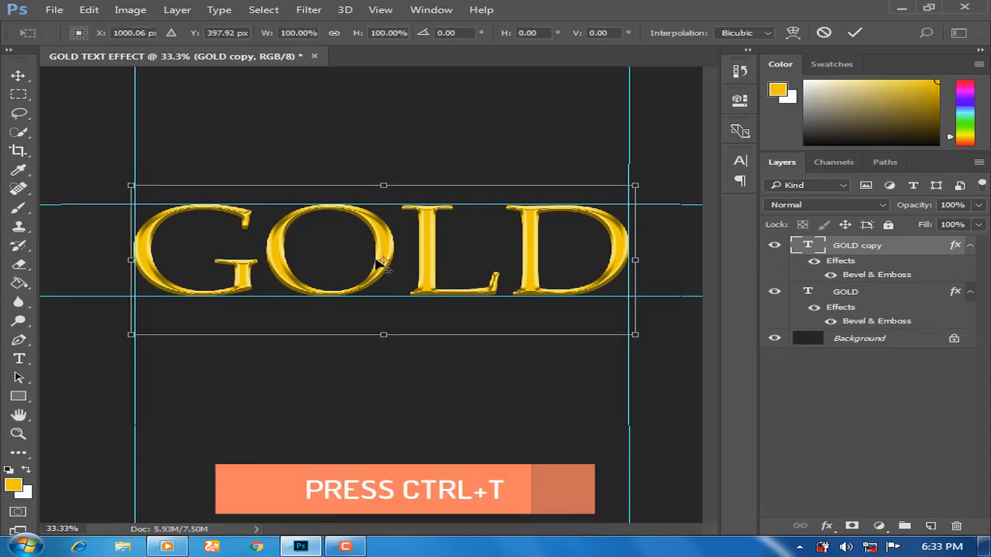
drag(384, 264, 385, 333)
right_click(387, 319)
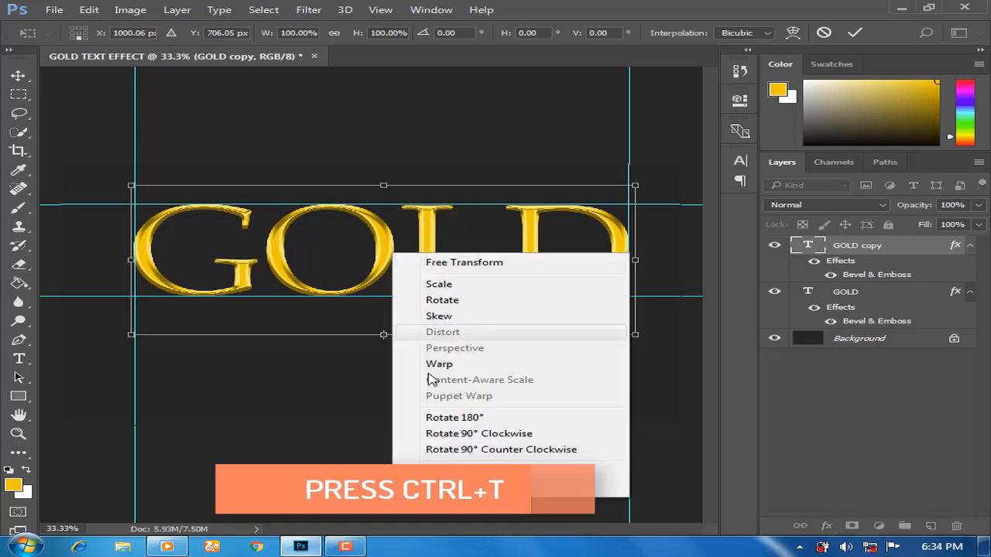
click(432, 485)
- Nudge the flipped copy up until it sits directly beneath the original text, with its reference point at Y 394.05 px, and confirm
key(shift+Up)
key(shift+Up)
key(shift+Up)
key(shift+Up)
key(shift+Up)
key(shift+Up)
key(shift+Up)
key(shift+Up)
key(shift+Up)
key(shift+Up)
key(shift+Up)
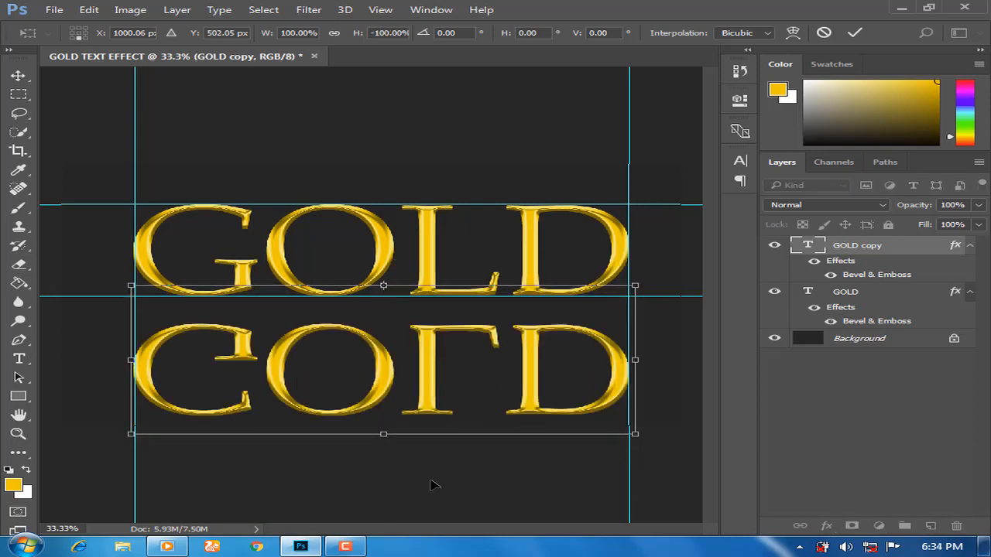
key(shift+Up)
key(shift+Up)
key(shift+Up)
key(shift+Up)
key(shift+Up)
key(shift+Up)
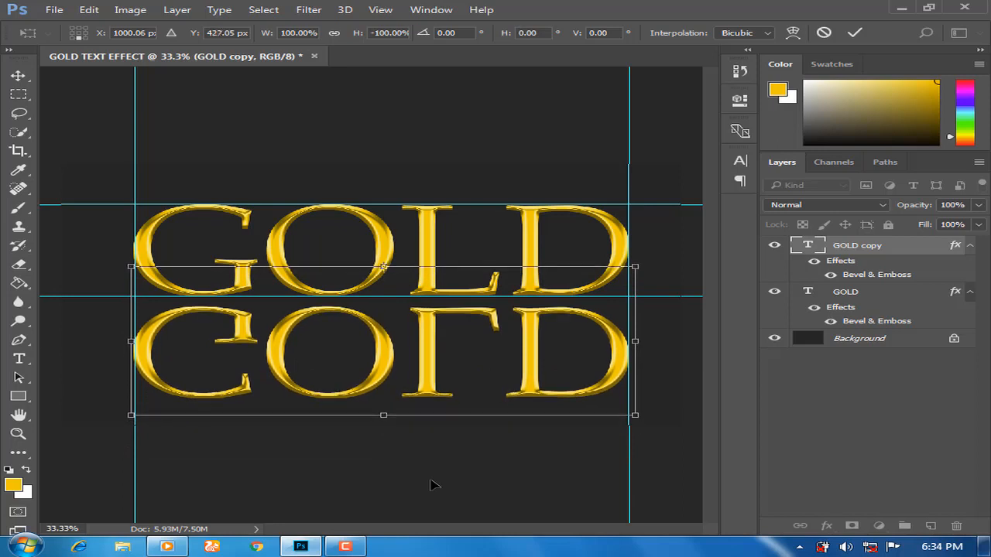
key(Up)
key(Up)
key(Up)
key(Up)
key(Up)
key(Up)
key(Up)
key(Up)
key(Up)
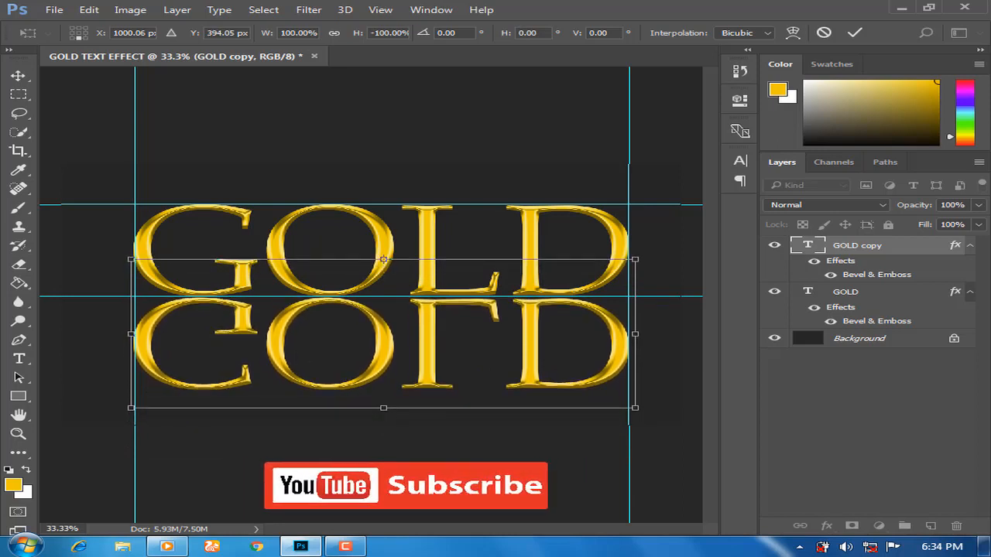
key(Return)
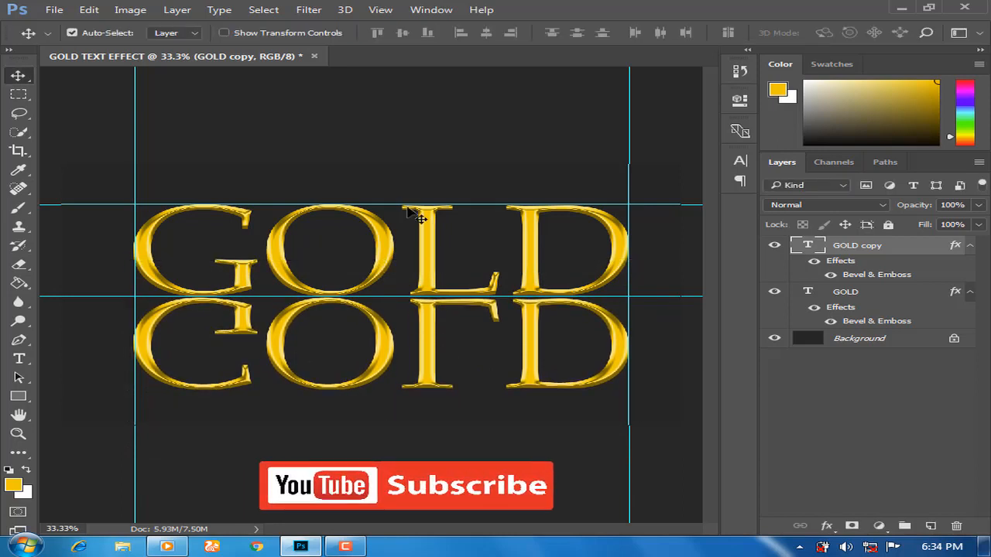
- Clear all guides and move both GOLD text layers together slightly to the left
click(380, 10)
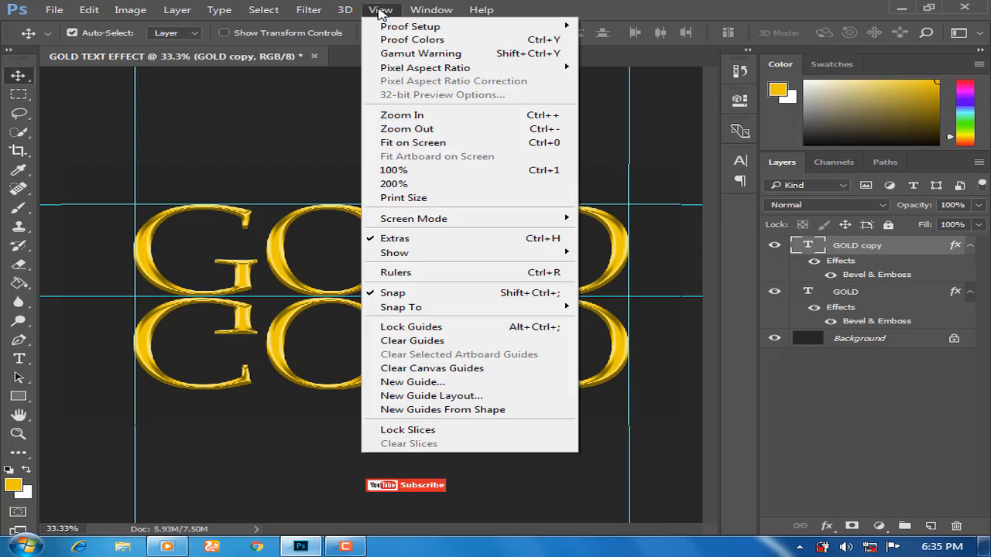
click(399, 343)
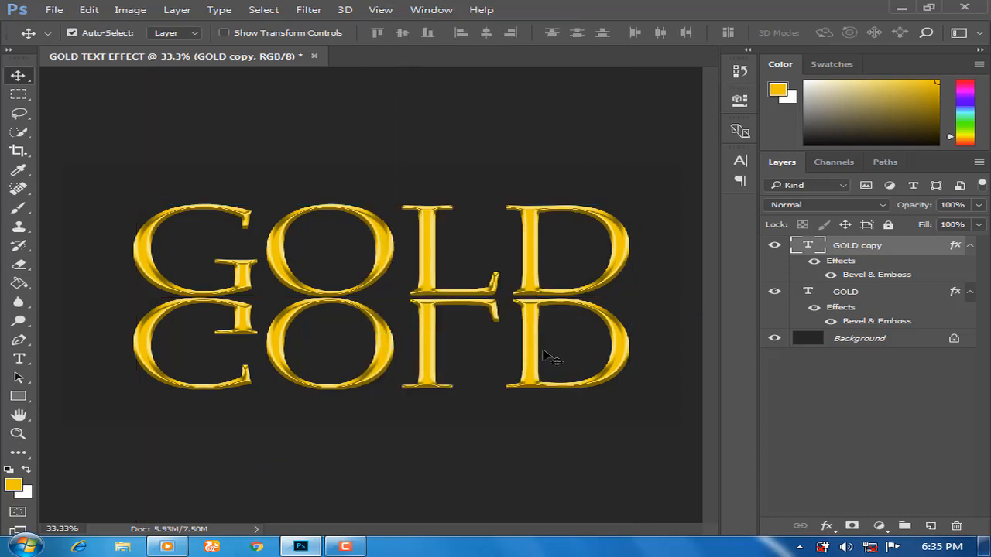
shift+click(850, 293)
drag(431, 281, 411, 285)
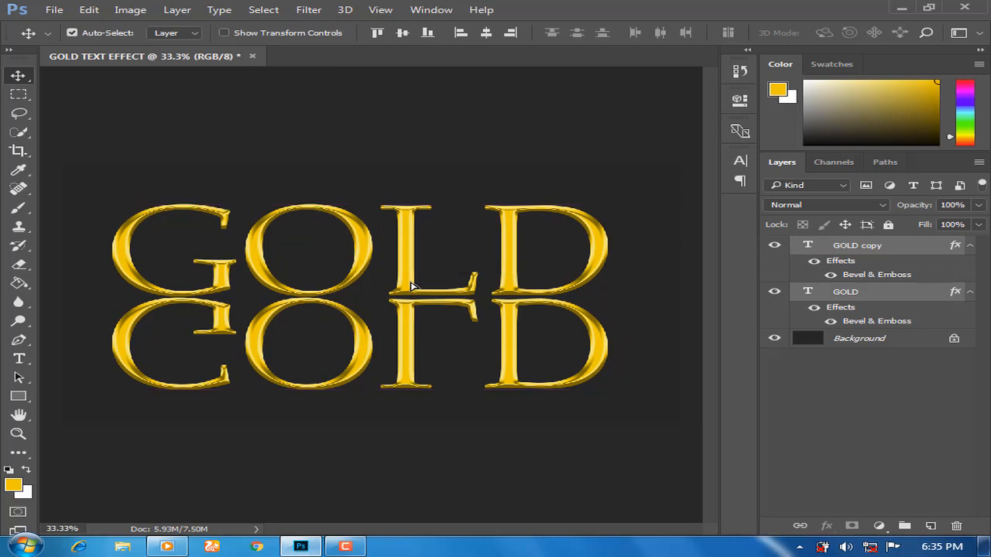
- Add a layer mask to the flipped GOLD copy layer alone
key(ctrl)
key(ctrl+plus)
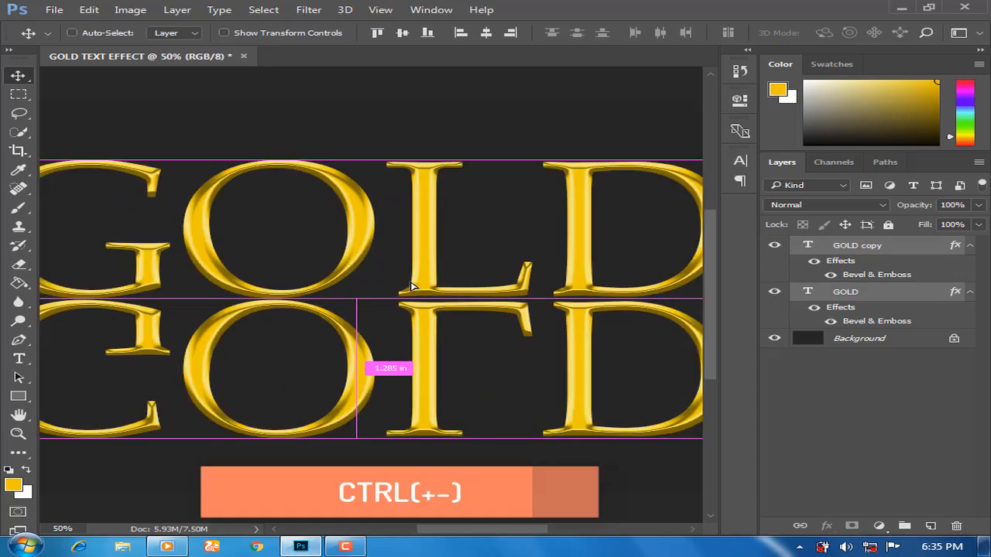
key(ctrl+minus)
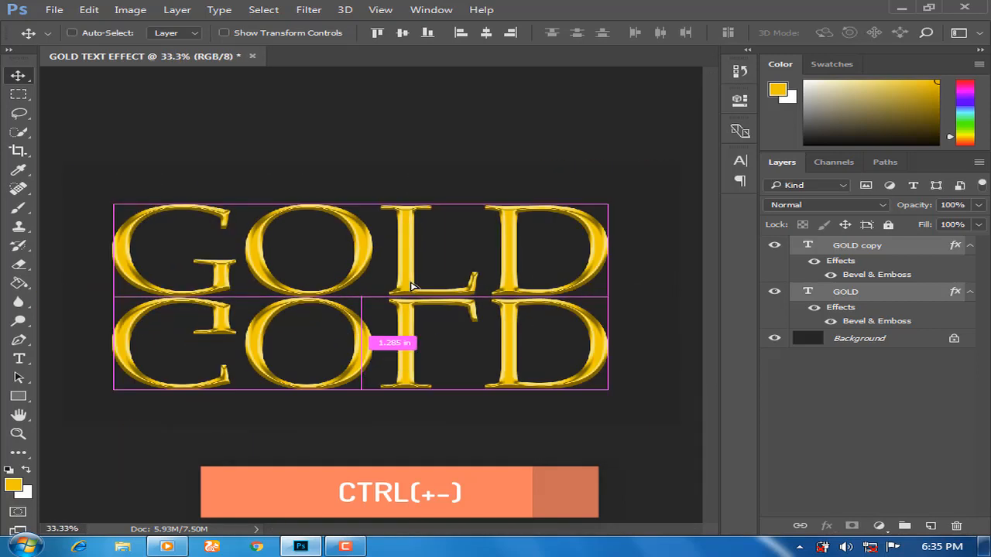
click(418, 288)
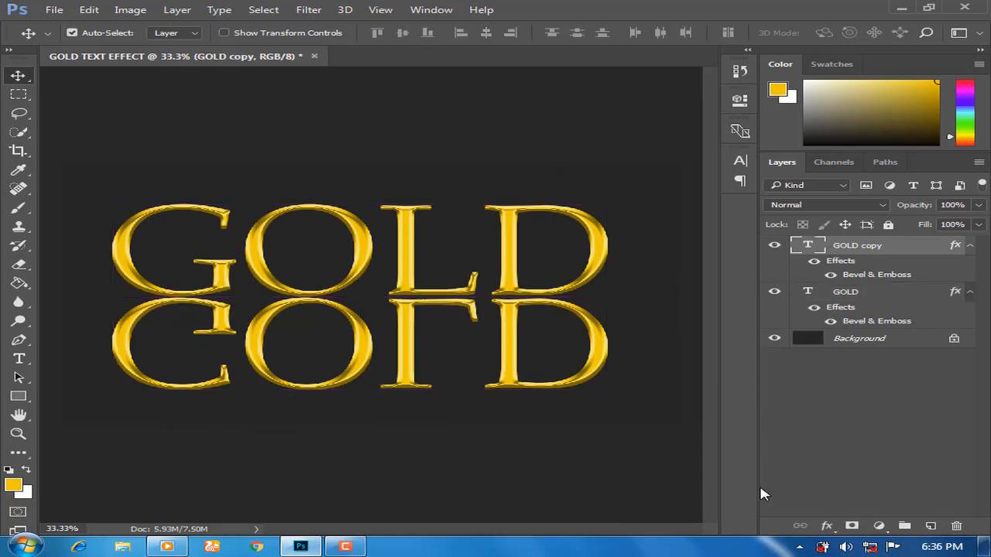
click(851, 525)
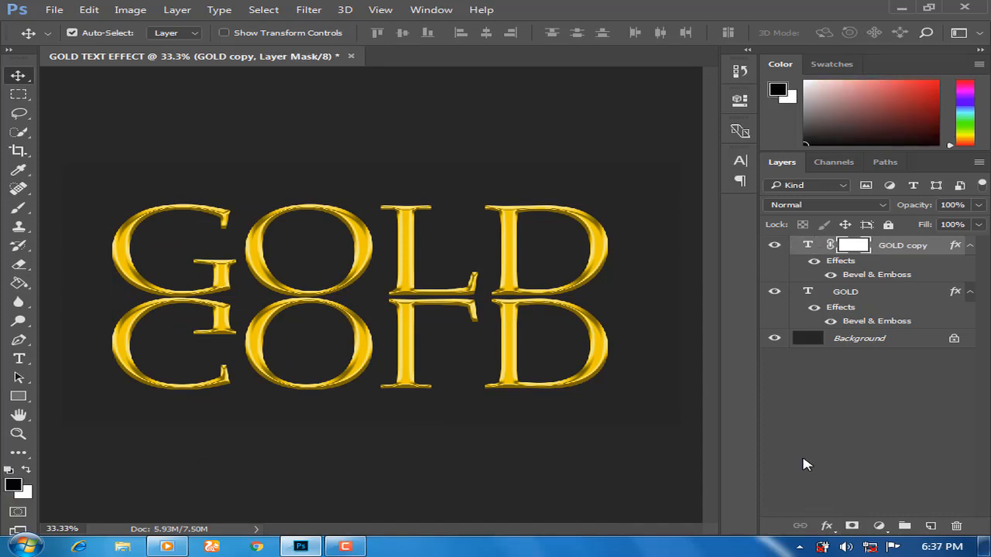
- Fade the flipped copy into a reflection by drawing vertical black-to-transparent linear gradients upward on its layer mask
click(18, 283)
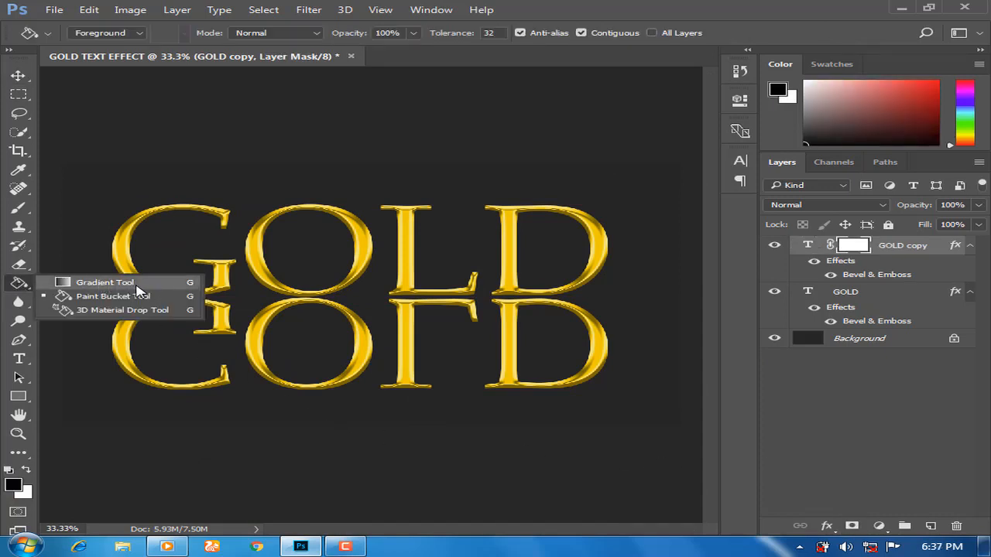
click(105, 283)
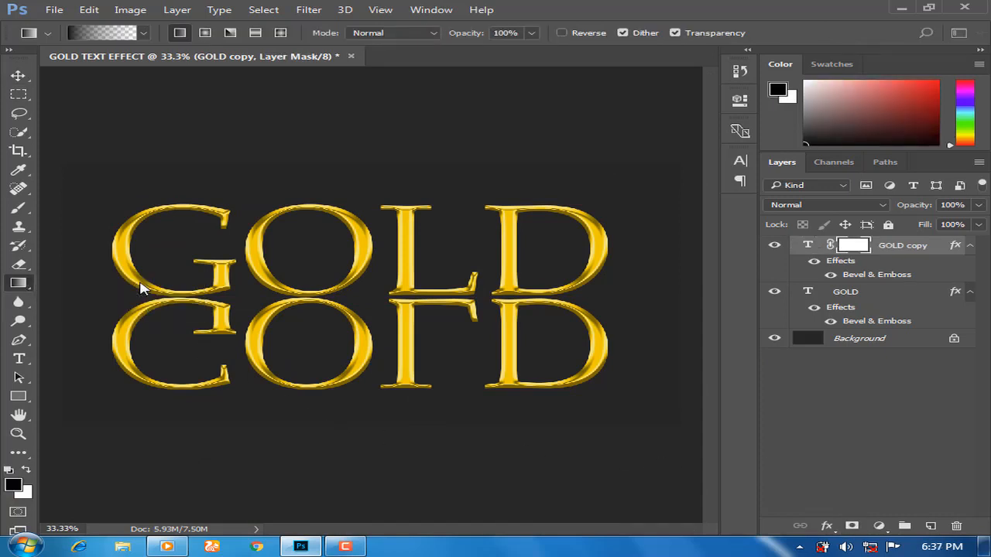
click(97, 33)
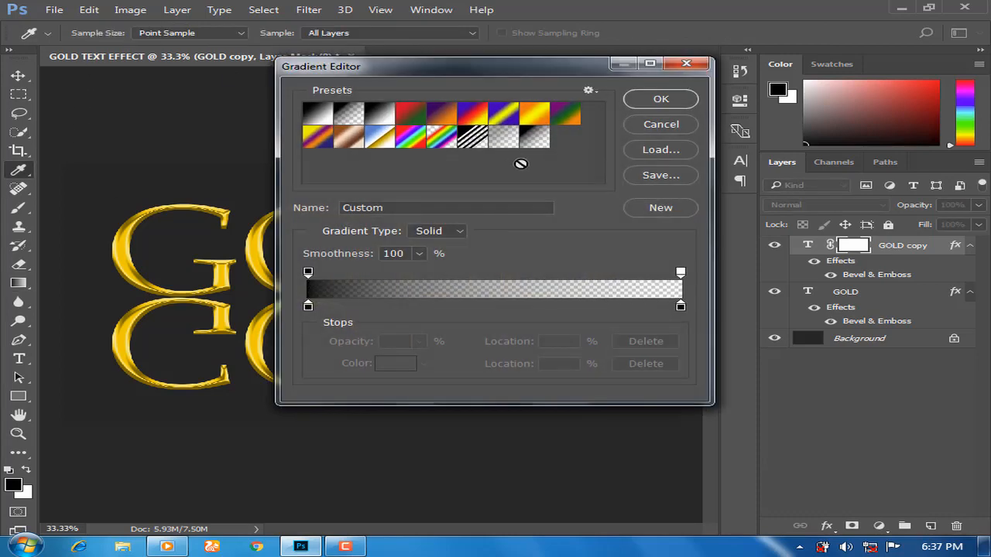
click(646, 100)
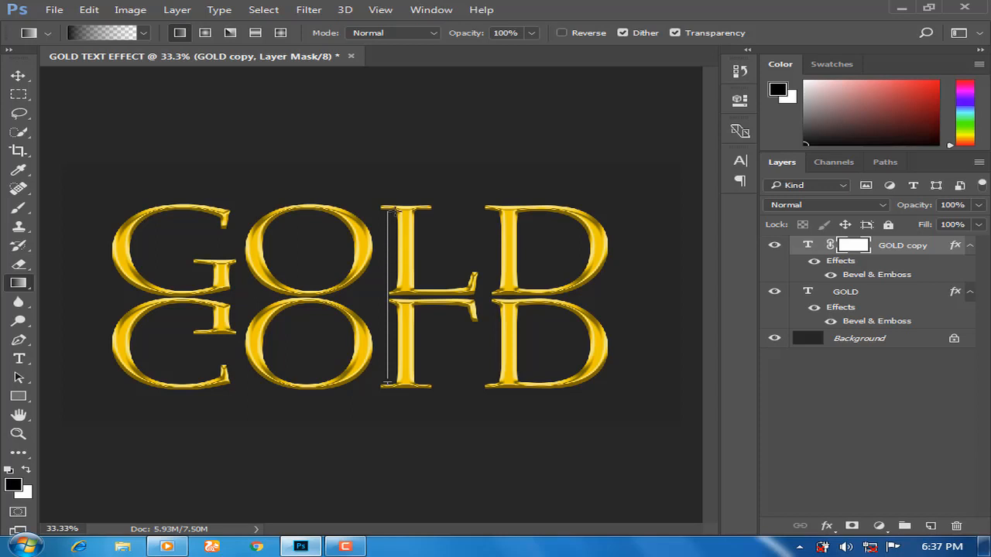
drag(395, 206, 395, 206)
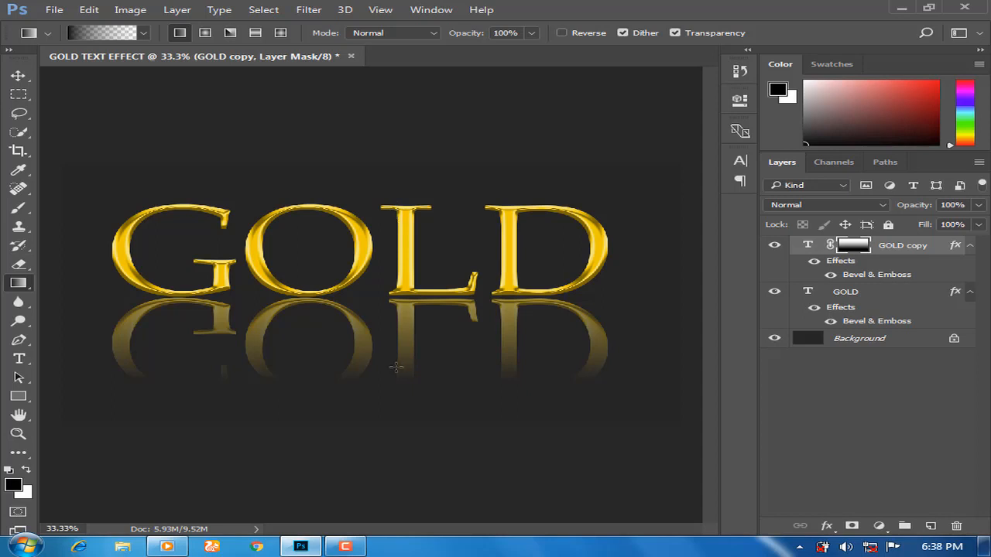
drag(395, 297, 396, 199)
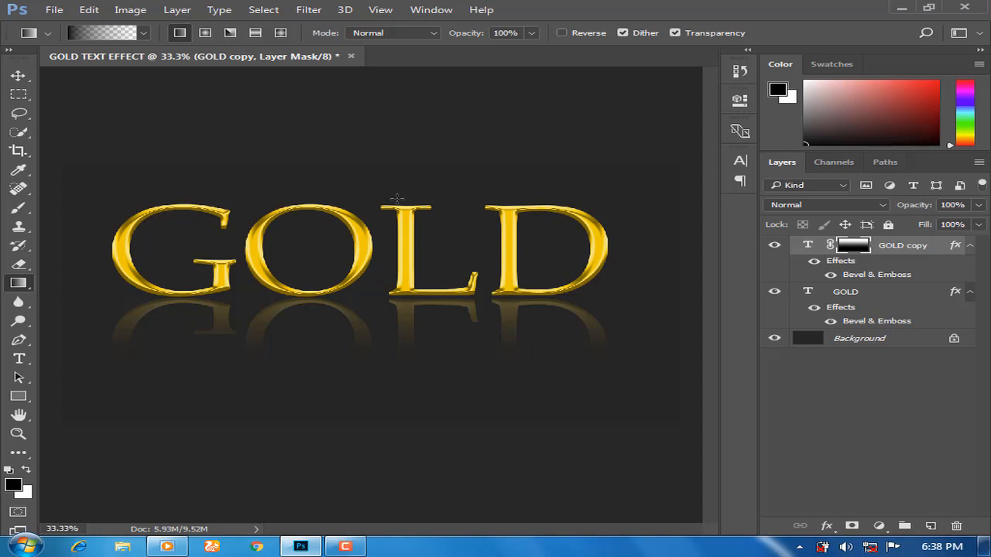
- Free Transform the text and its reflection together, shifting them down and right to X 955.50 px, Y 585.50 px
click(19, 75)
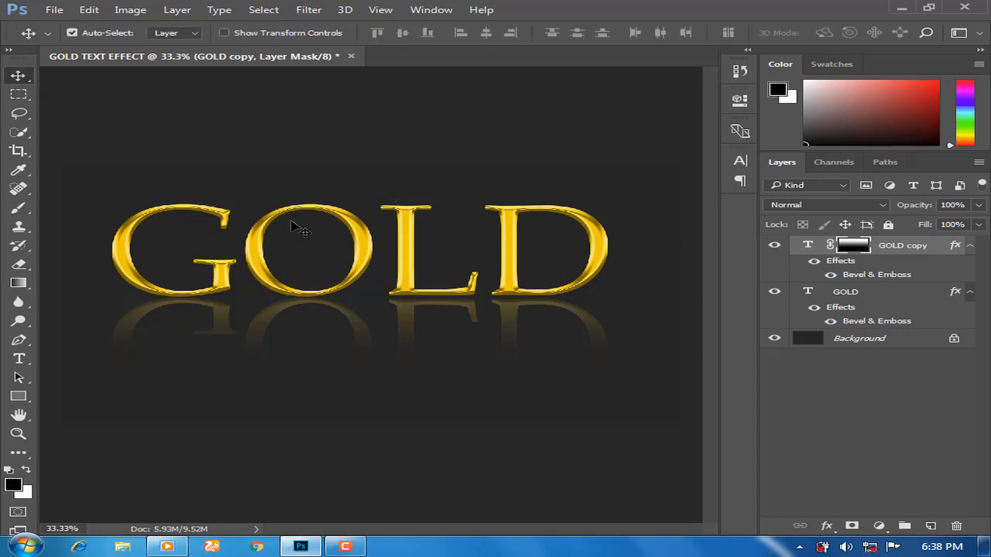
ctrl+click(878, 294)
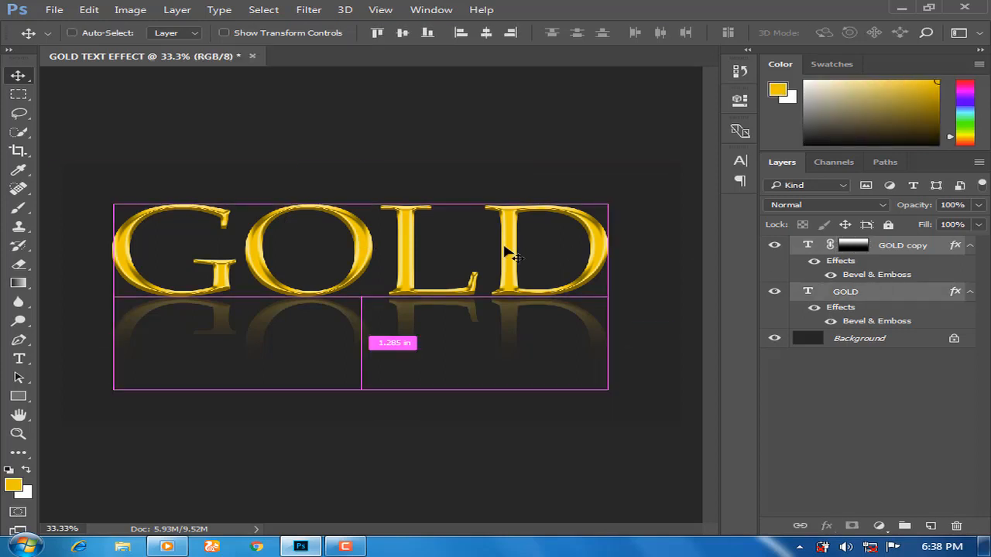
key(ctrl+t)
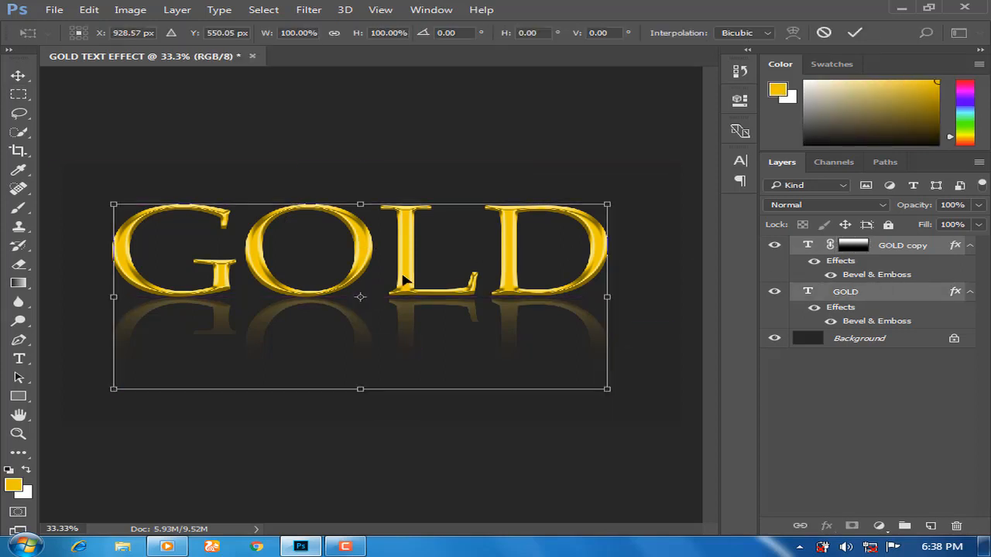
key(Down)
key(Down)
key(Down)
key(Down)
key(Down)
key(Down)
key(Down)
key(Down)
key(Down)
key(Down)
key(Down)
key(Down)
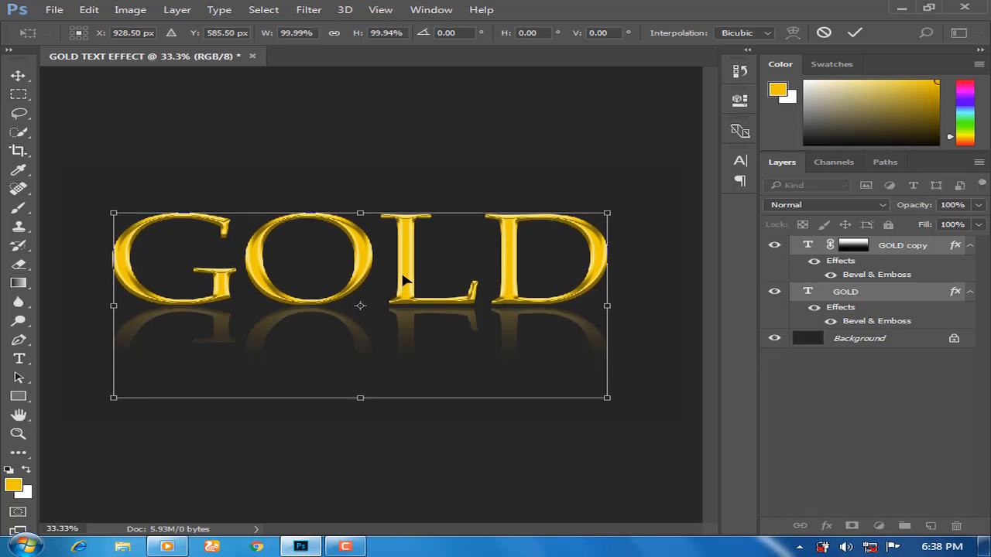
key(Right)
key(Right)
key(Right)
key(Right)
key(Right)
key(Right)
key(Right)
key(Right)
key(Right)
key(Right)
key(Right)
key(Right)
key(Right)
key(Right)
key(Right)
key(Right)
key(Right)
key(Right)
key(Right)
key(Right)
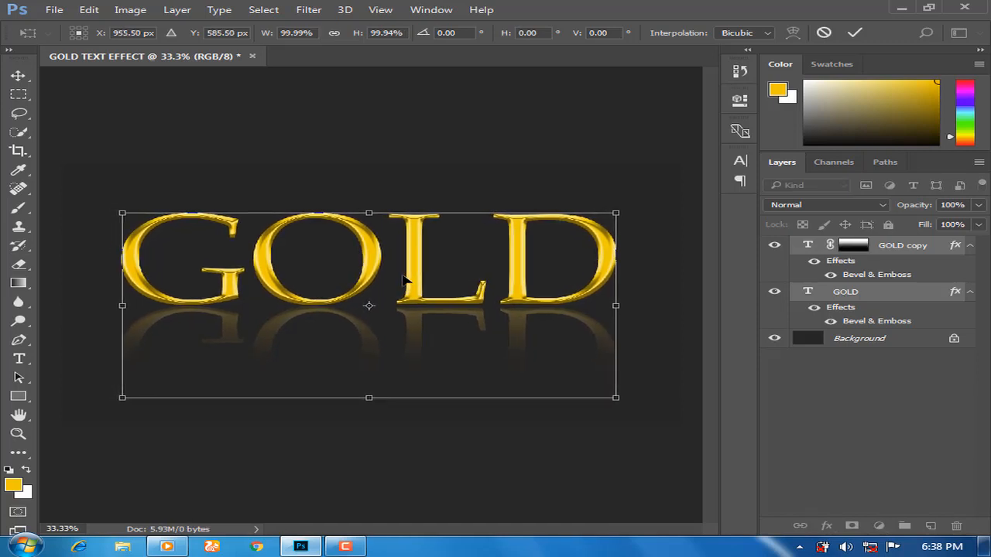
key(Return)
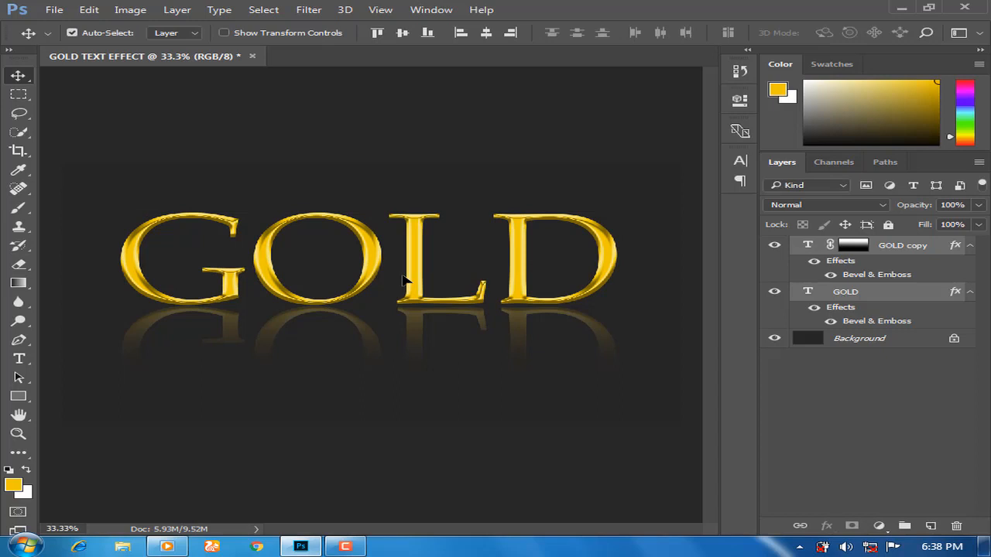
- Create a new blank layer directly above the original GOLD text layer
click(404, 272)
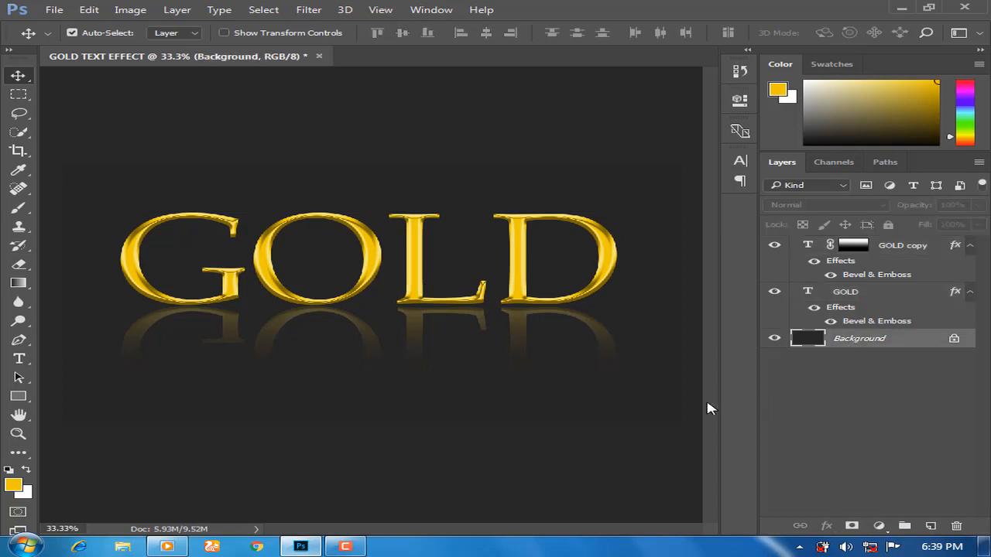
key(ctrl+plus)
key(ctrl+plus)
key(ctrl+minus)
key(ctrl+minus)
click(882, 293)
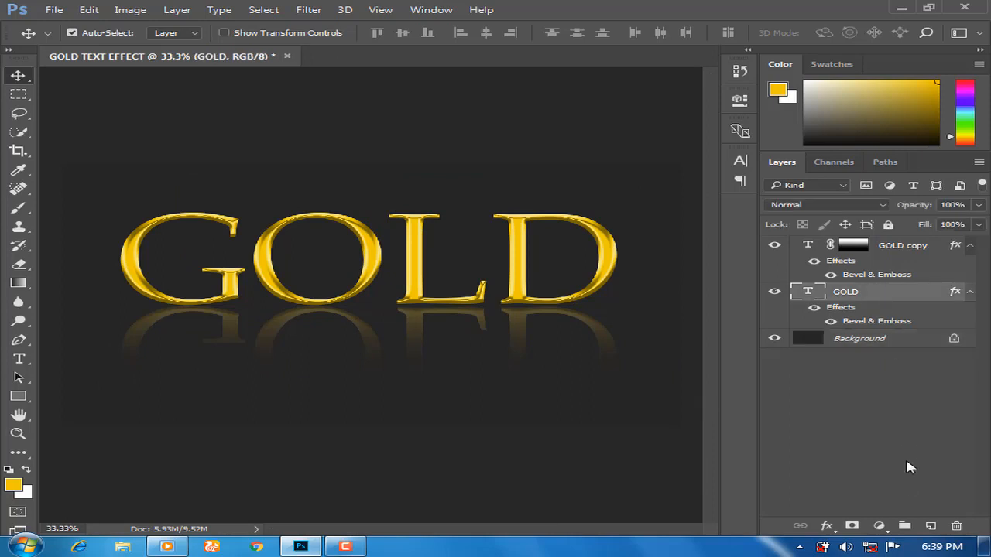
click(929, 526)
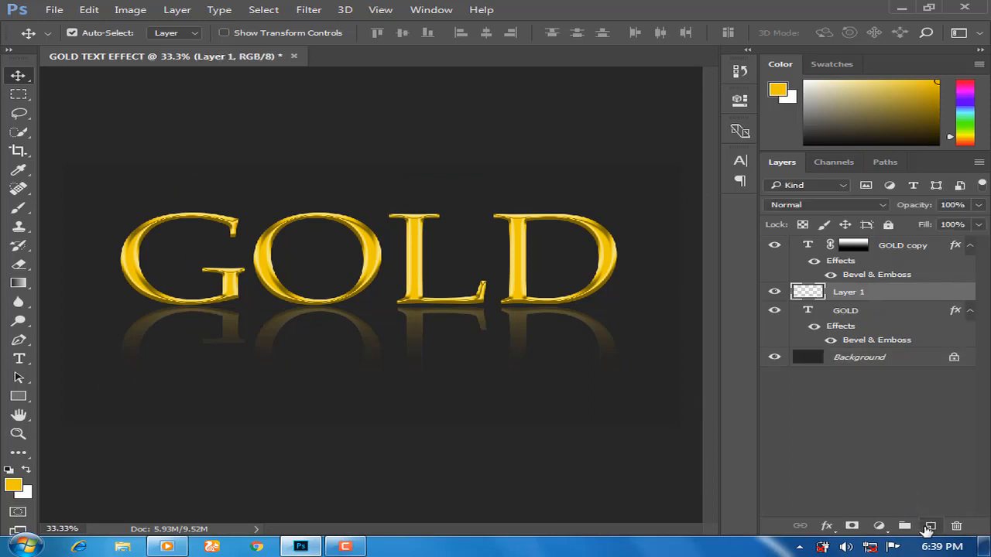
- Set up a soft round brush at 158 px with 0% hardness and white as the foreground colour
click(28, 209)
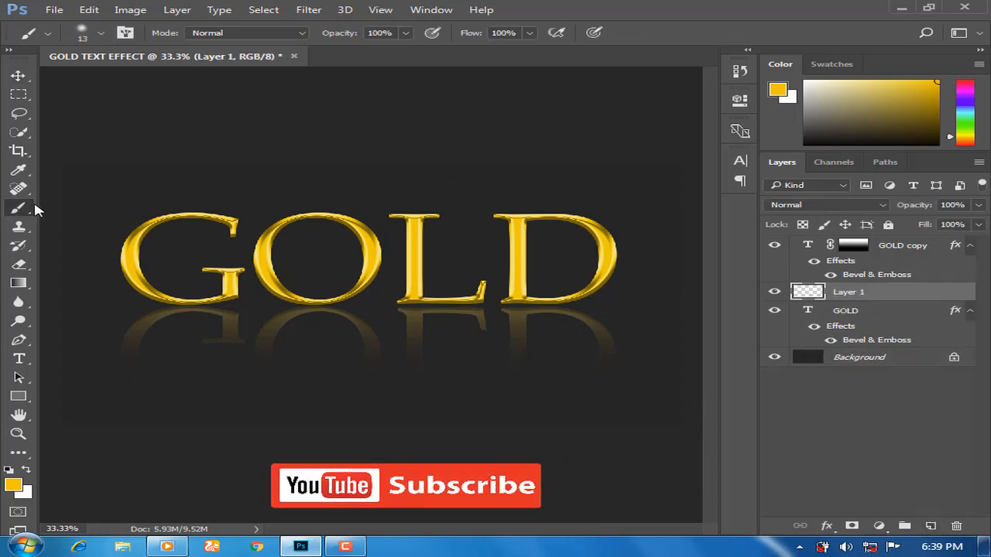
click(100, 33)
click(41, 173)
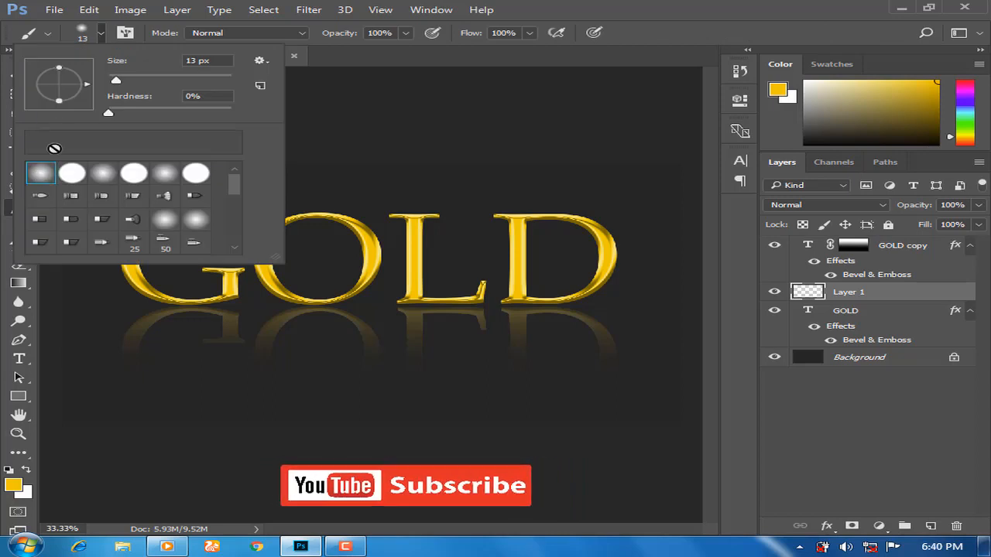
click(140, 79)
drag(140, 80, 155, 80)
key(Return)
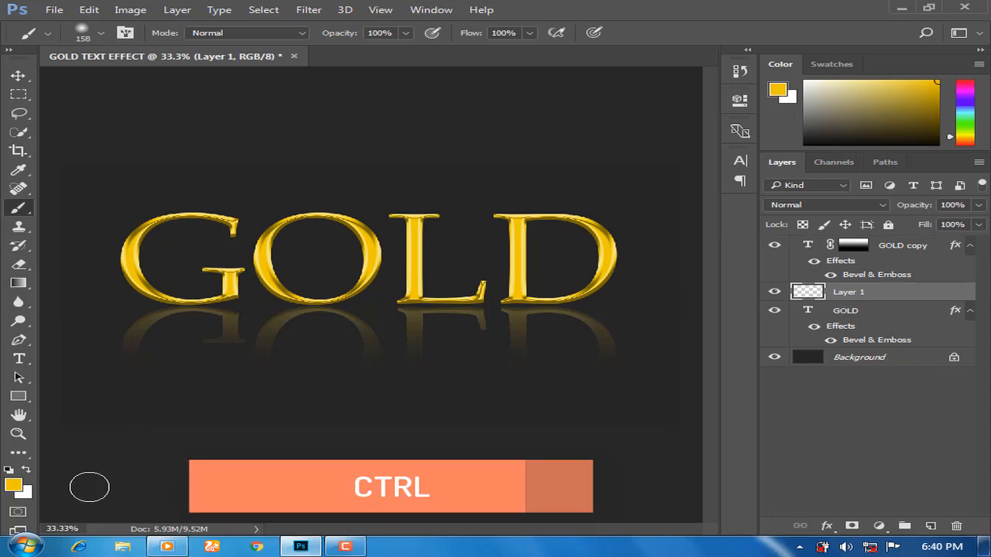
click(26, 469)
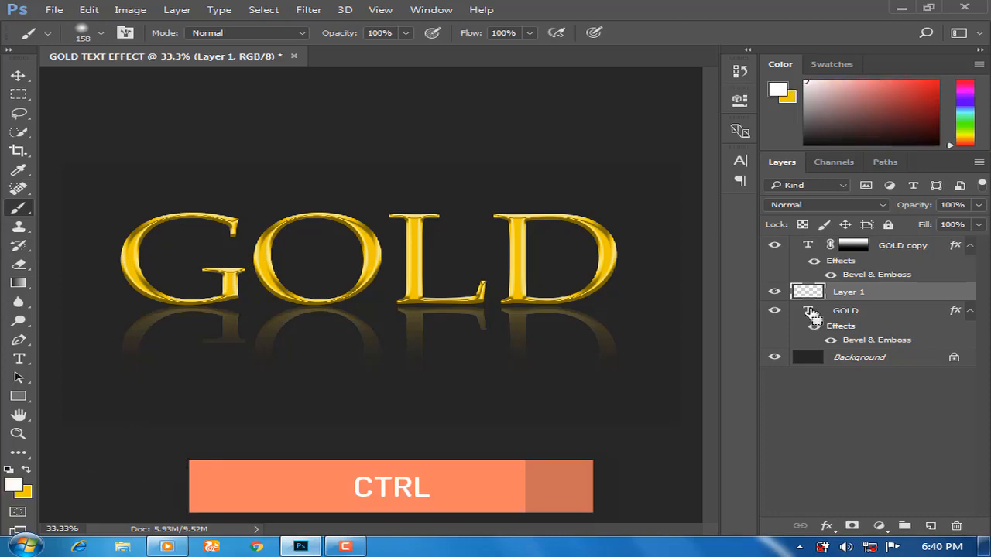
- Load the GOLD text outline as a selection and dab white highlights on G's left curve, both sides of O and D's right curve
ctrl+click(809, 311)
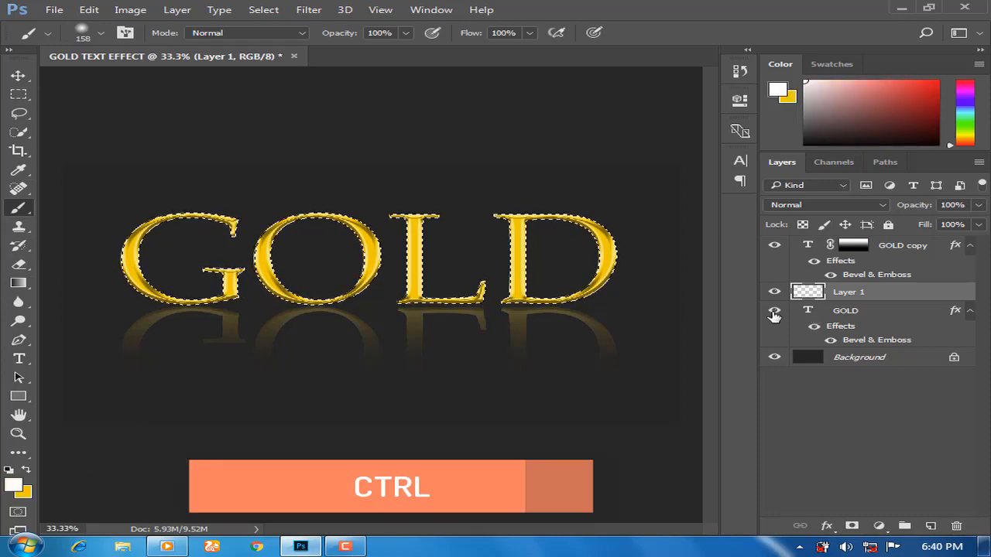
key(ctrl+plus)
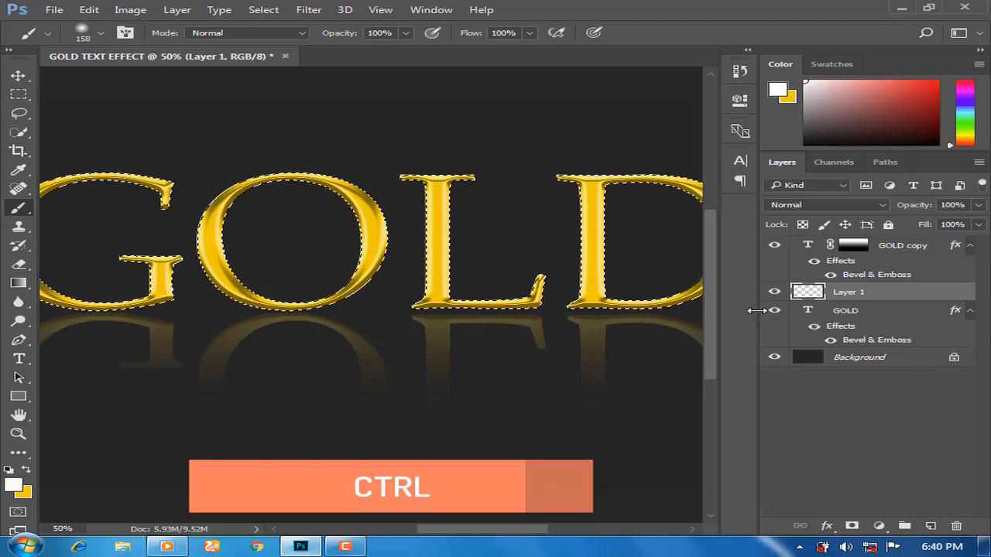
click(211, 246)
click(374, 240)
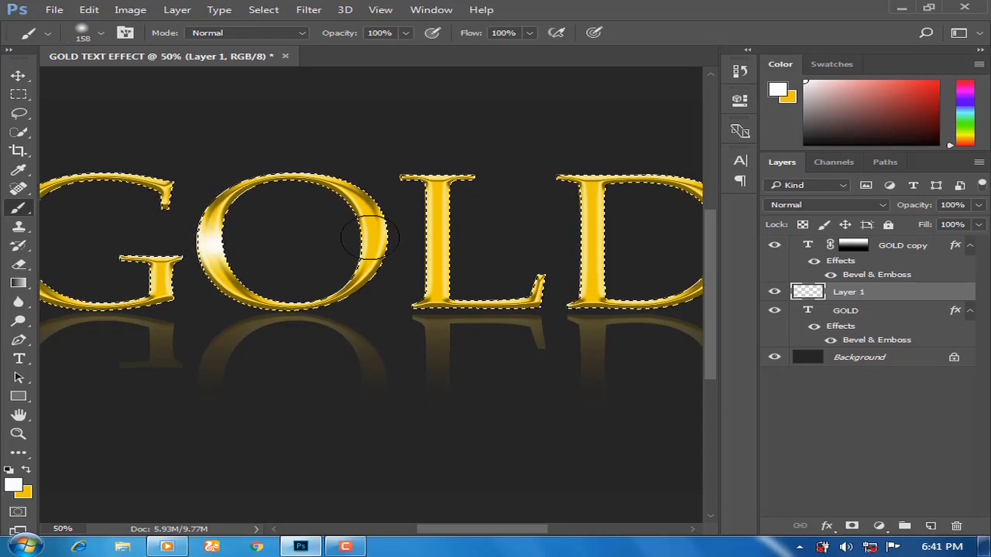
key(ctrl+minus)
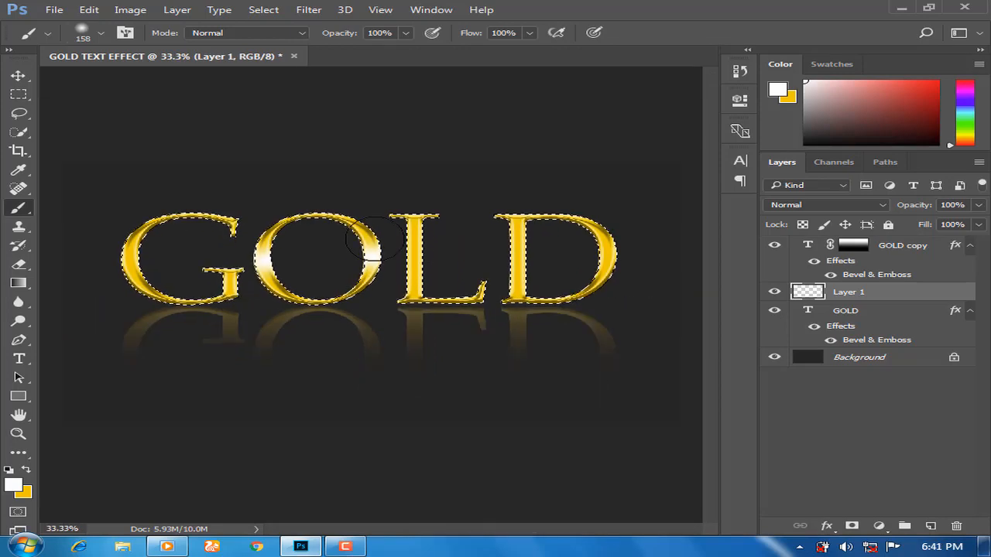
click(130, 258)
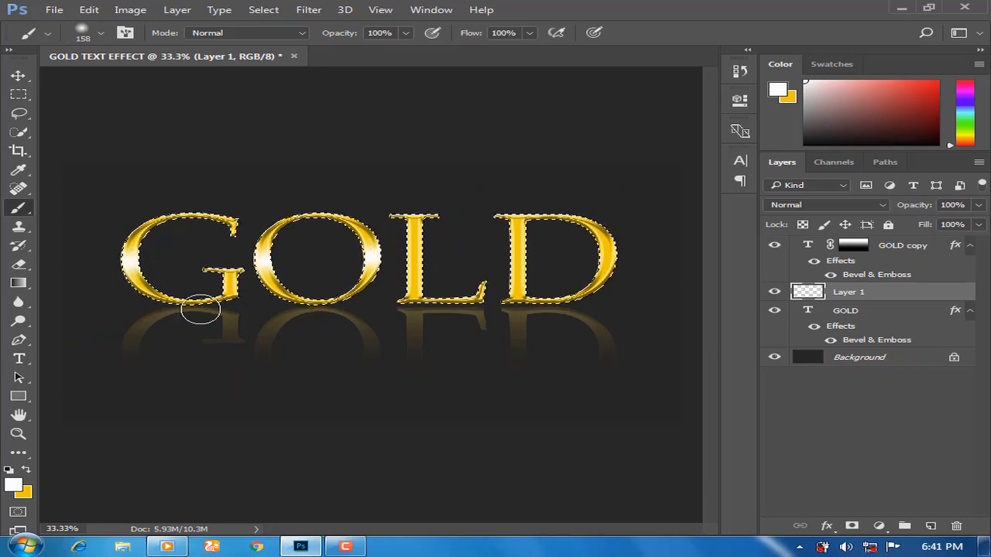
click(607, 267)
- Deselect the text outline and set the highlight layer's blend mode to Soft Light
click(18, 76)
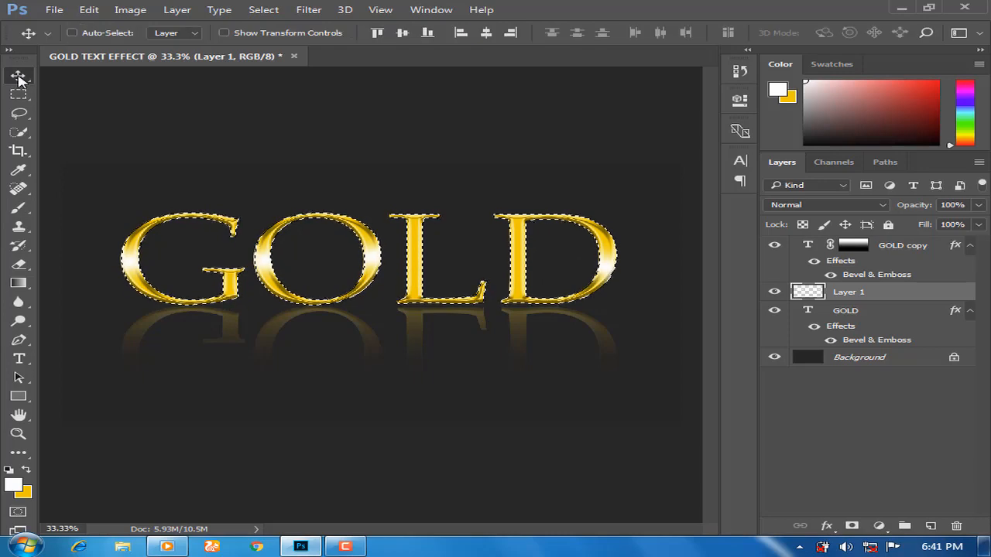
key(ctrl+plus)
key(ctrl+minus)
key(ctrl+d)
click(828, 204)
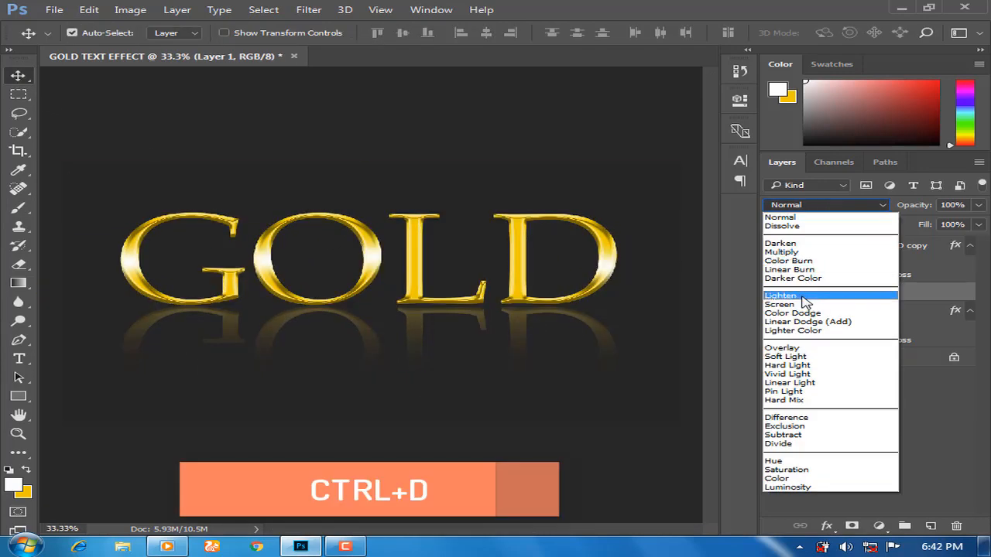
click(820, 347)
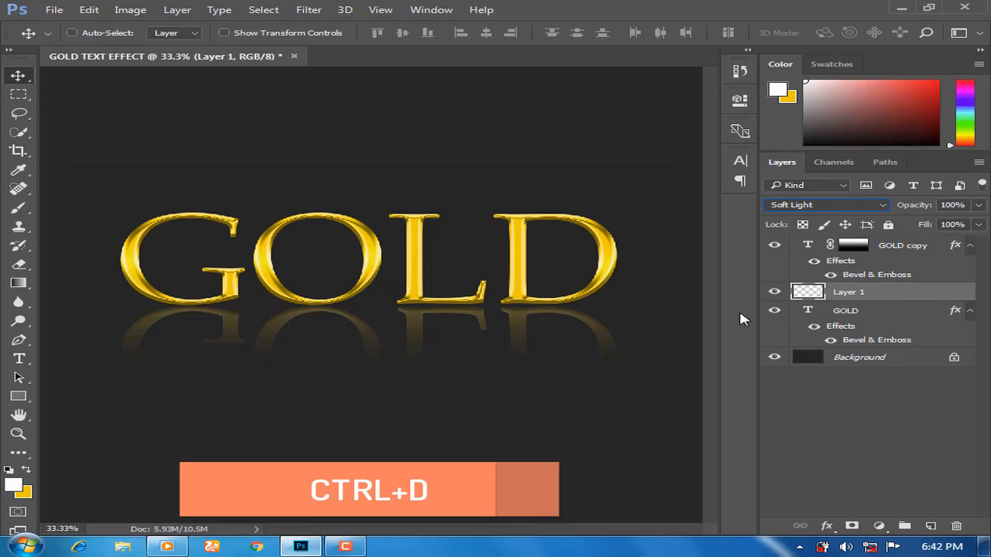
key(ctrl+plus)
key(ctrl+minus)
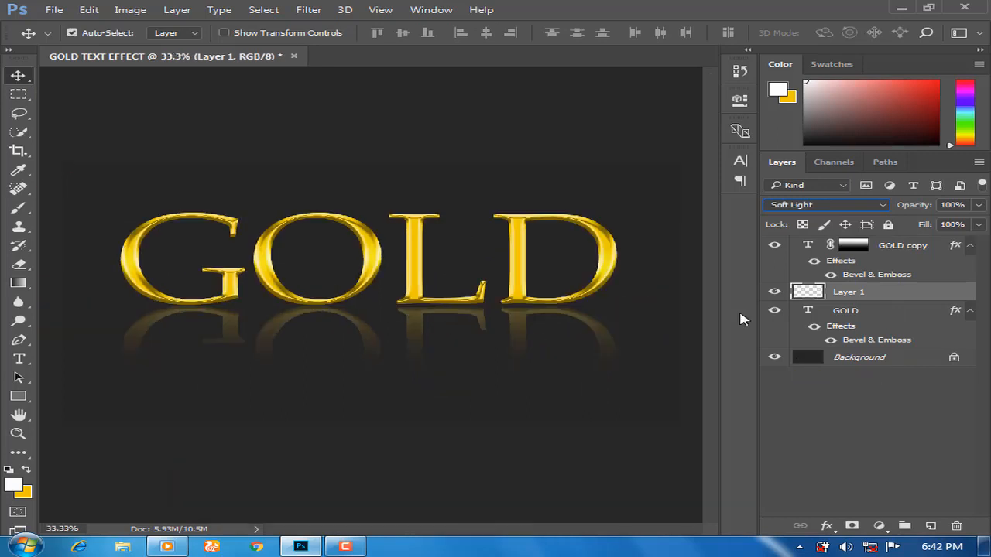
- Fill the Background layer with dark grey #131313 using the Paint Bucket tool
click(822, 360)
click(7, 471)
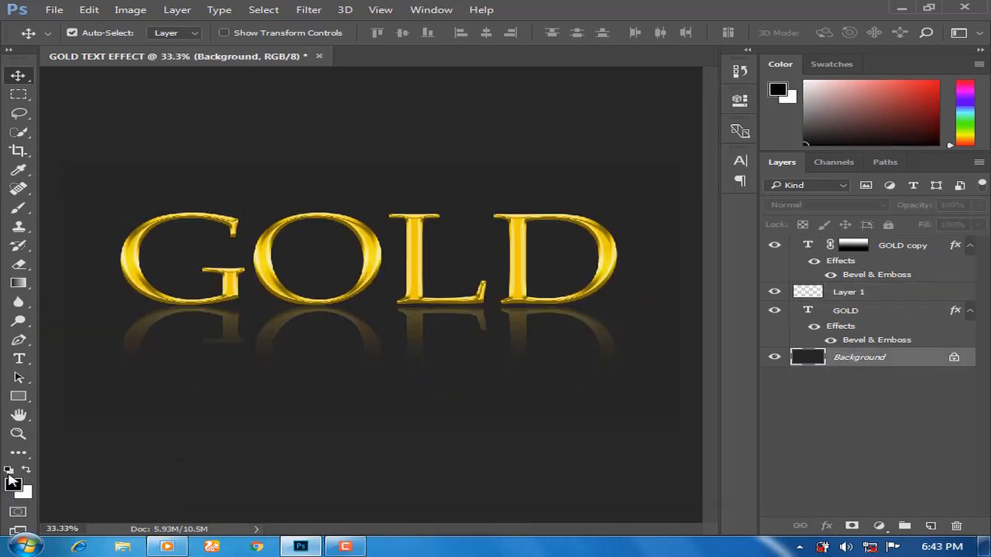
click(13, 486)
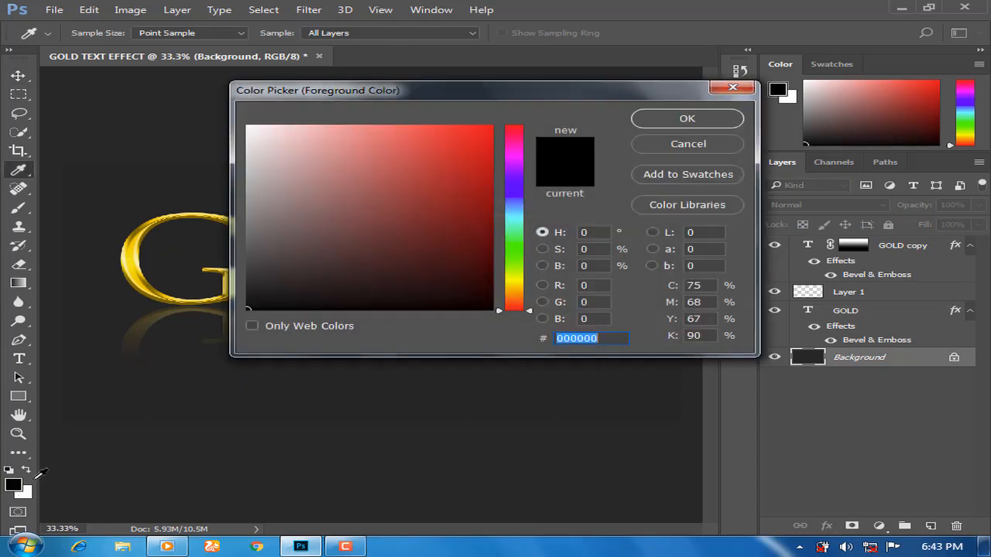
click(244, 391)
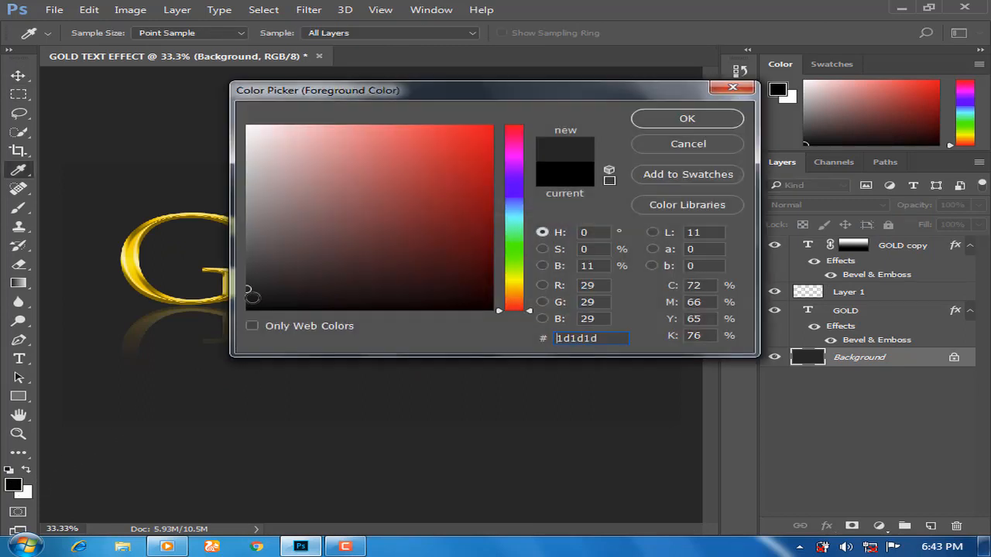
drag(252, 297, 247, 297)
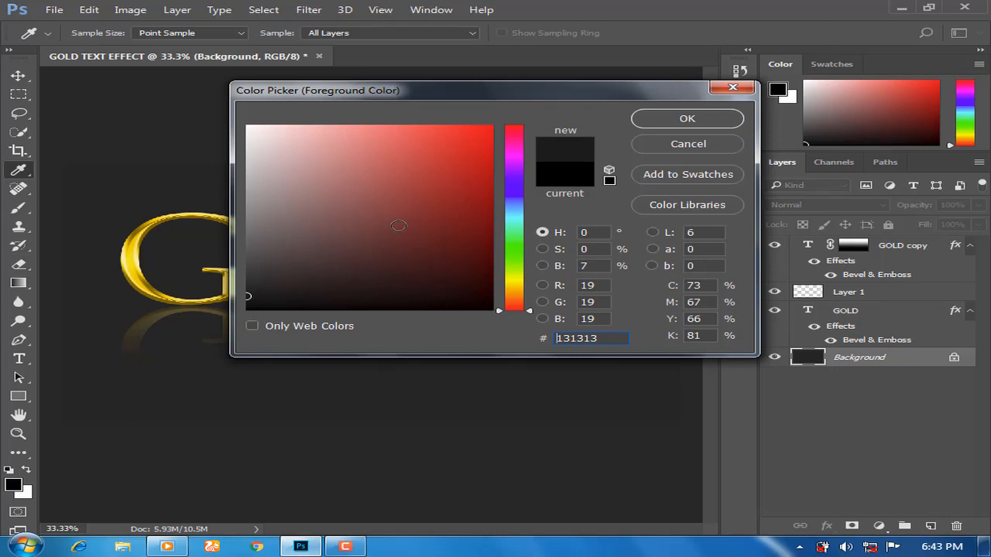
click(686, 119)
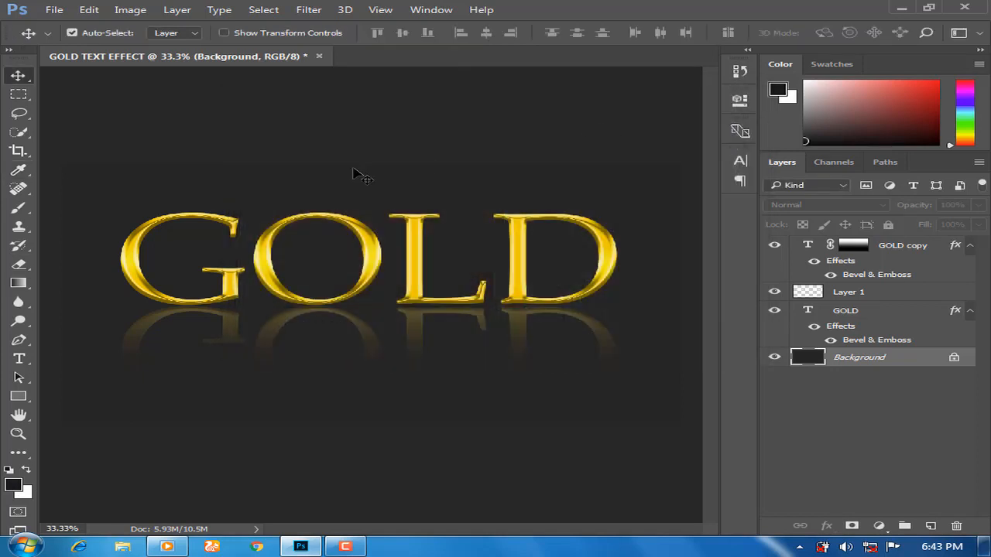
drag(19, 283, 91, 299)
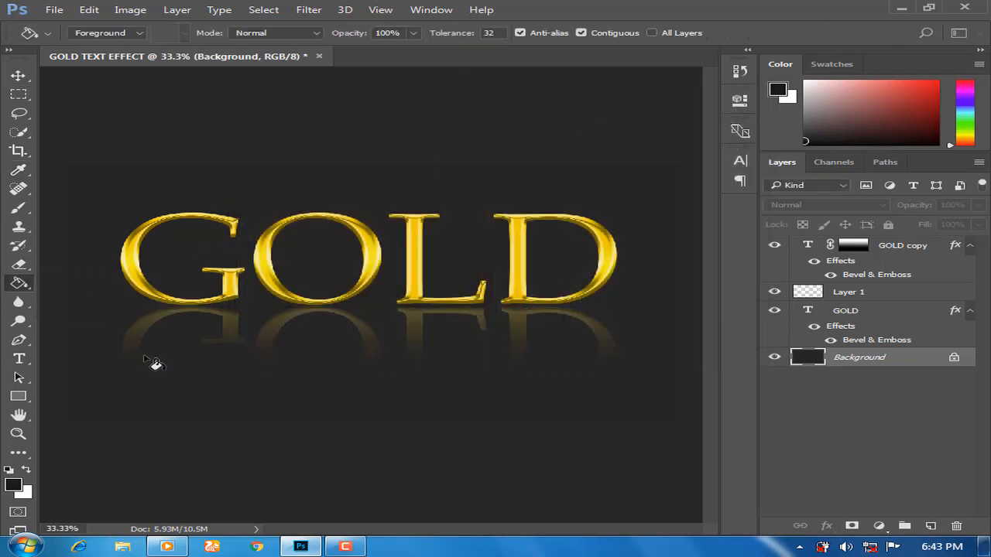
click(193, 400)
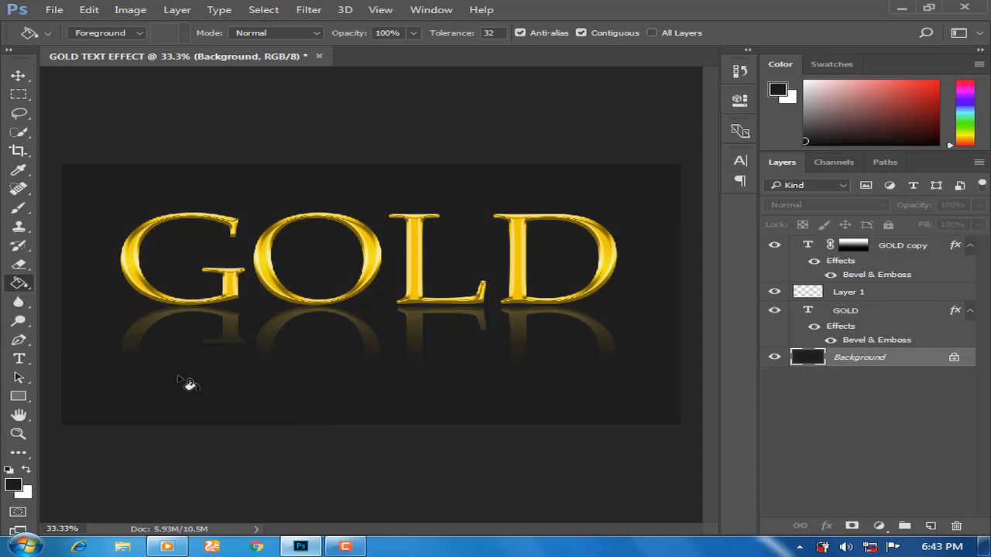
- Lower the GOLD copy reflection layer's opacity to 59%
click(23, 77)
click(884, 248)
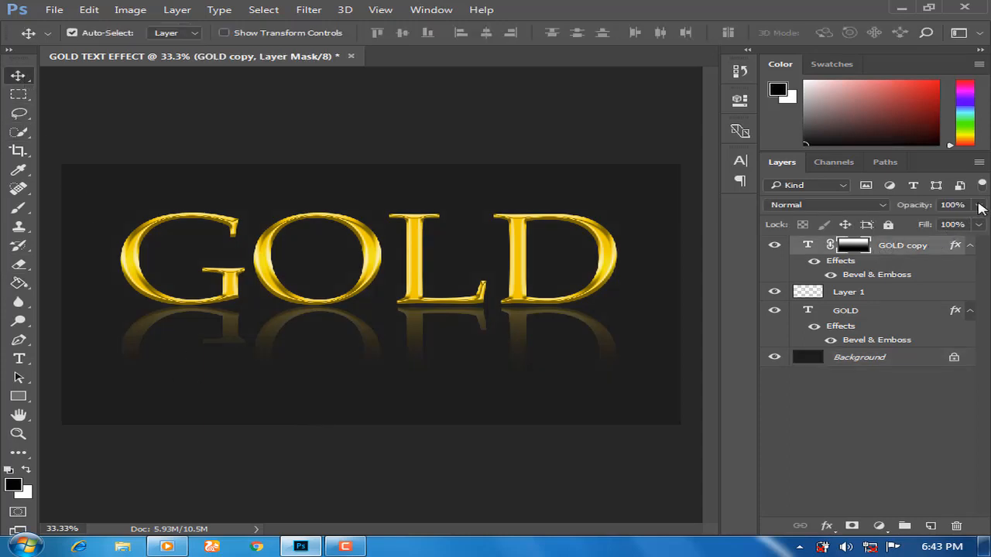
drag(979, 207, 957, 225)
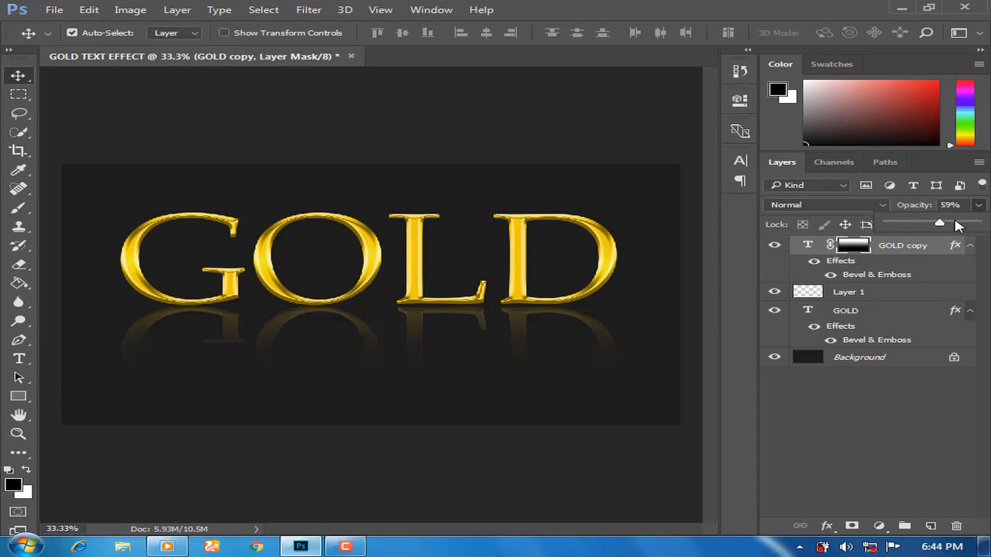
click(764, 229)
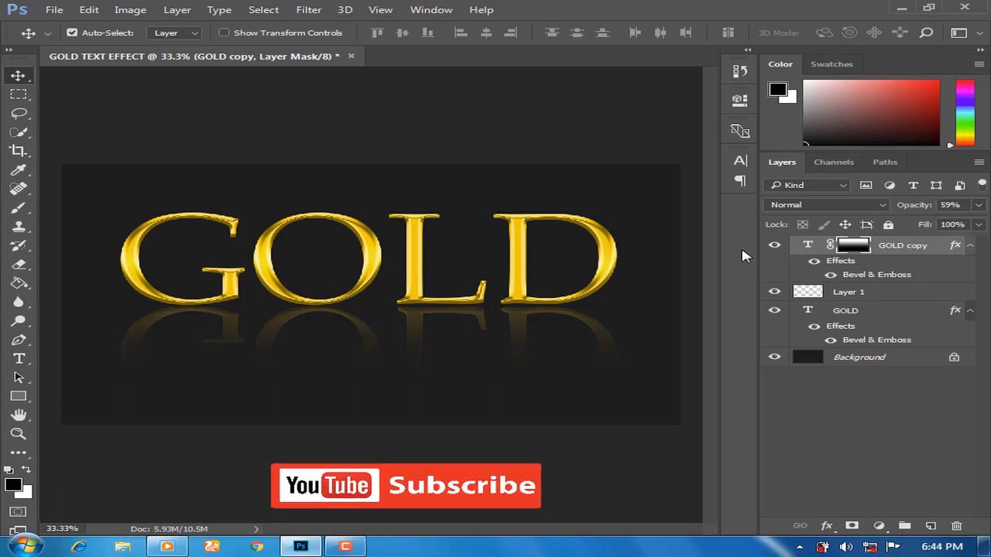
- Collapse the panel dock to icons and examine the finished gold text and reflection at 50% zoom
click(814, 357)
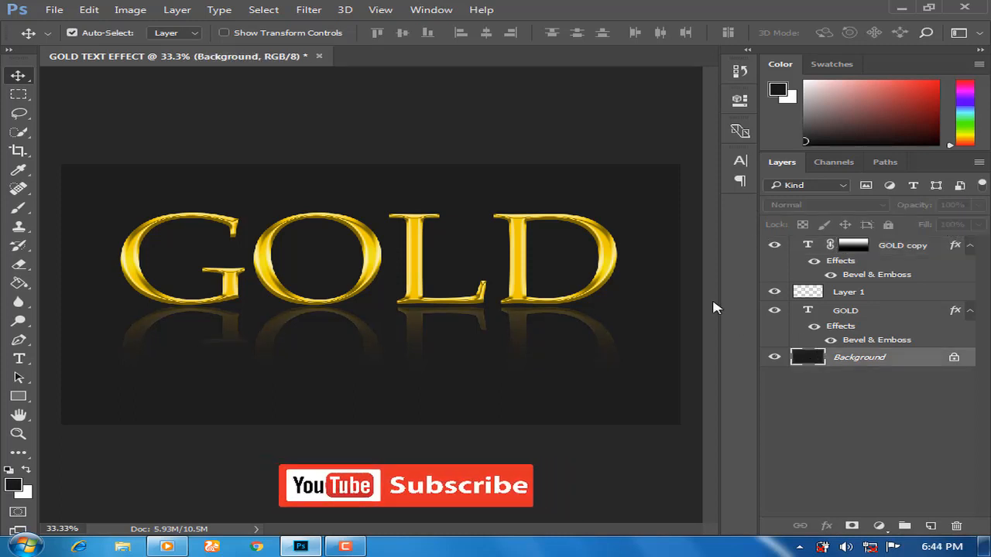
click(976, 53)
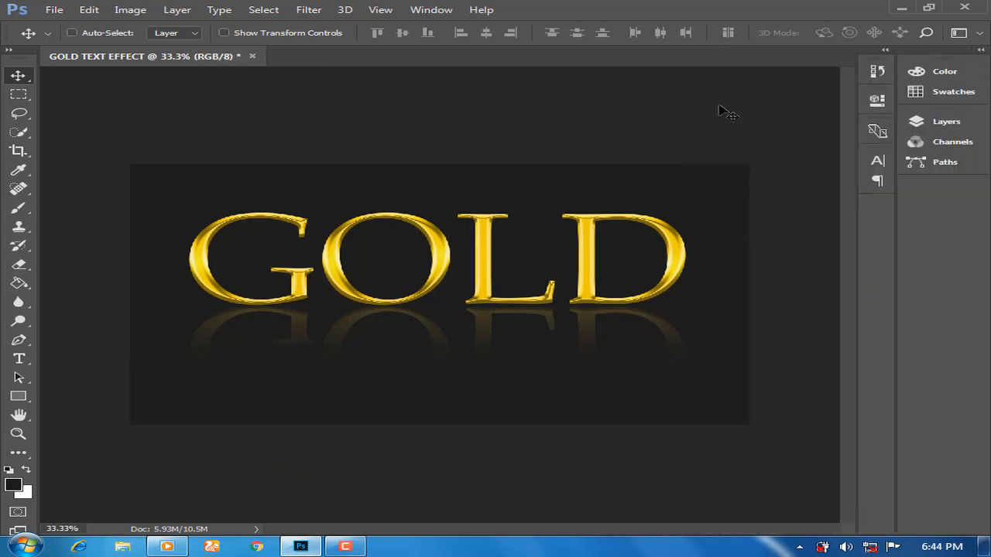
key(ctrl+plus)
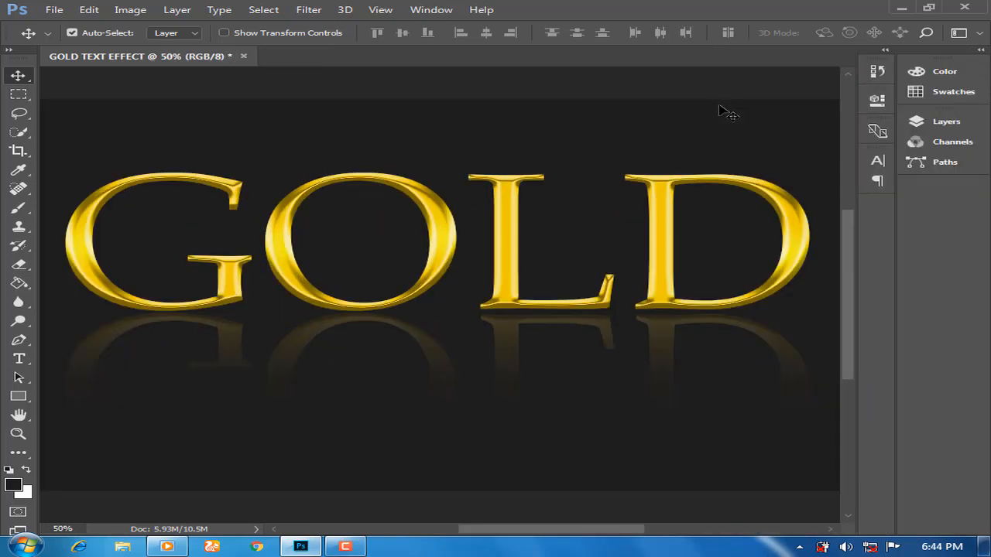